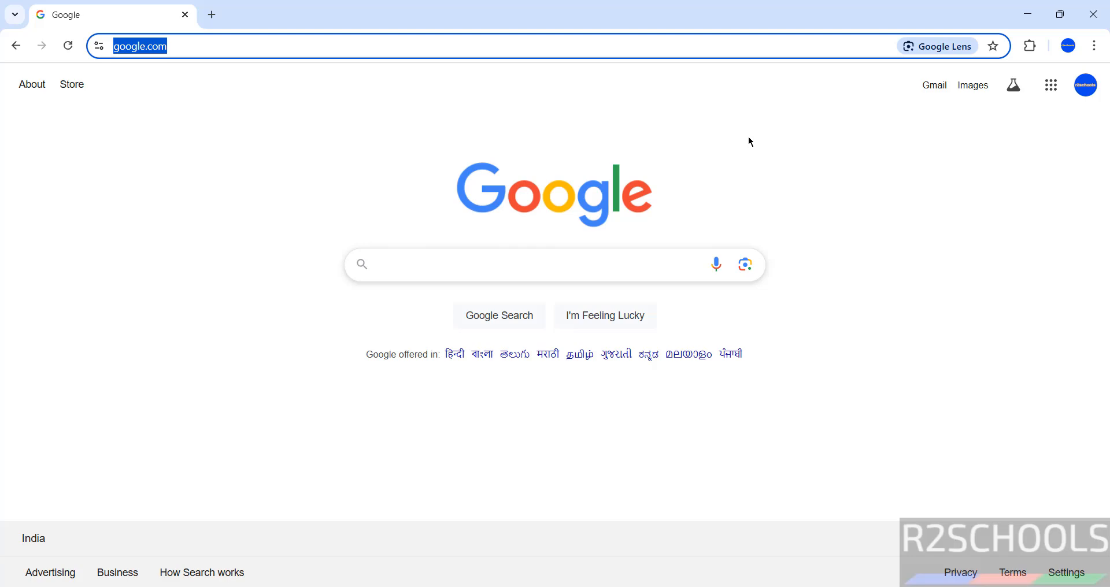
Step: Go to python.org and open the full list of Python downloads
text(python)
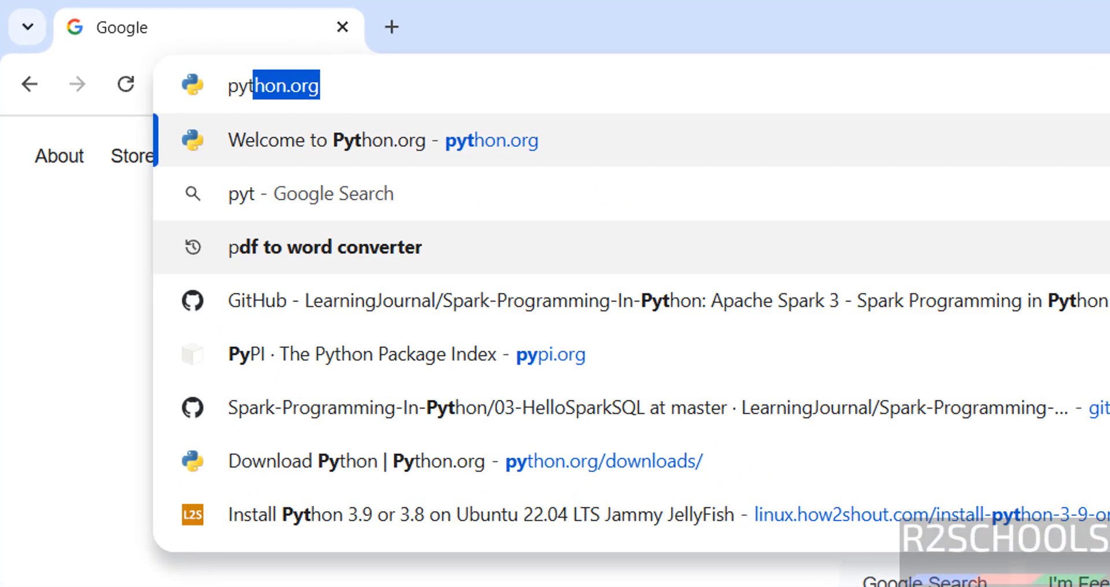
text(.or)
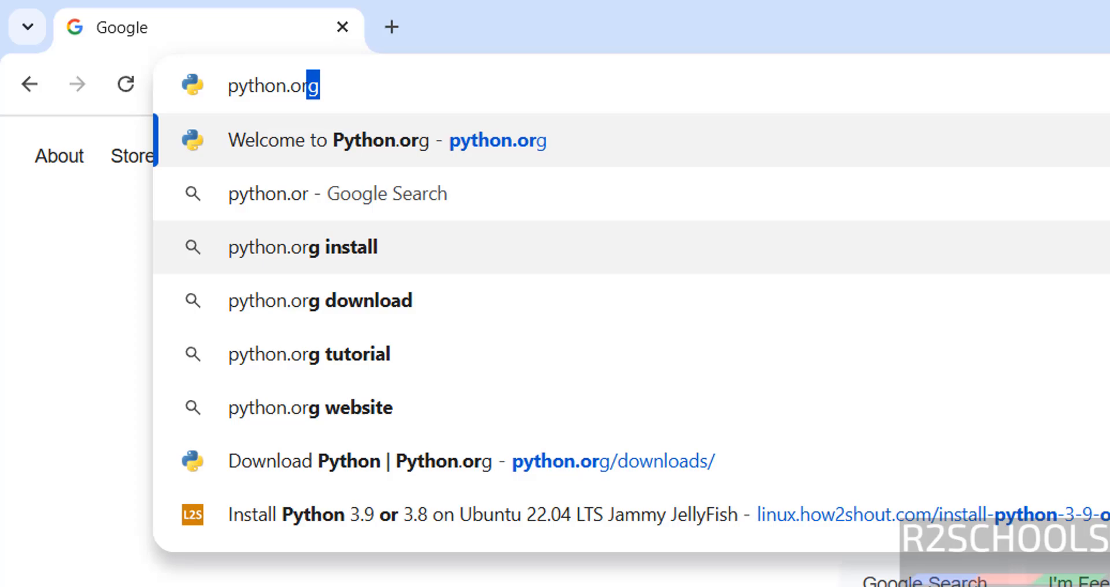
key(Return)
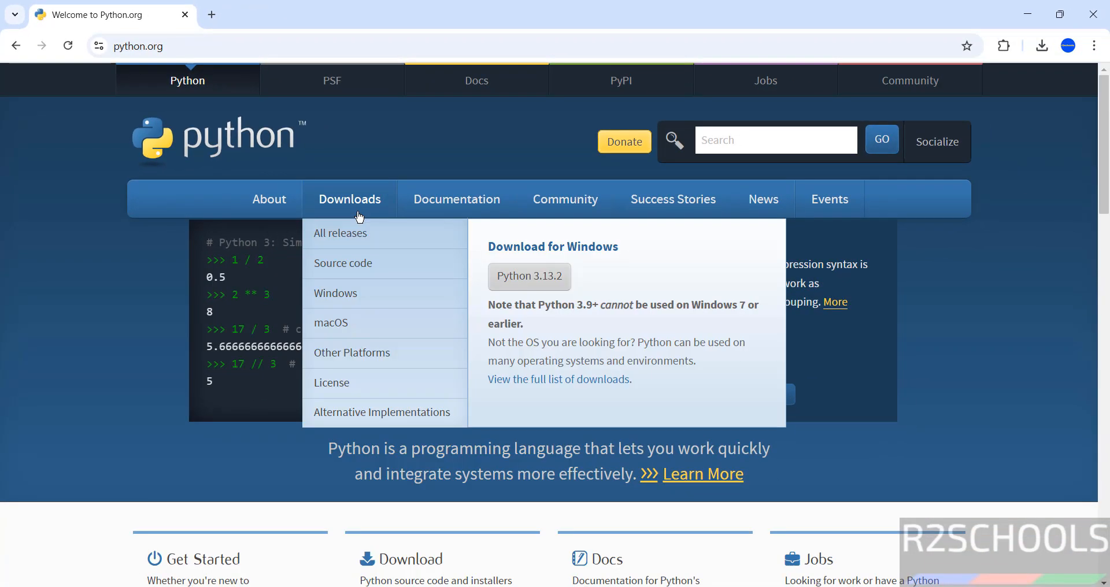
click(618, 370)
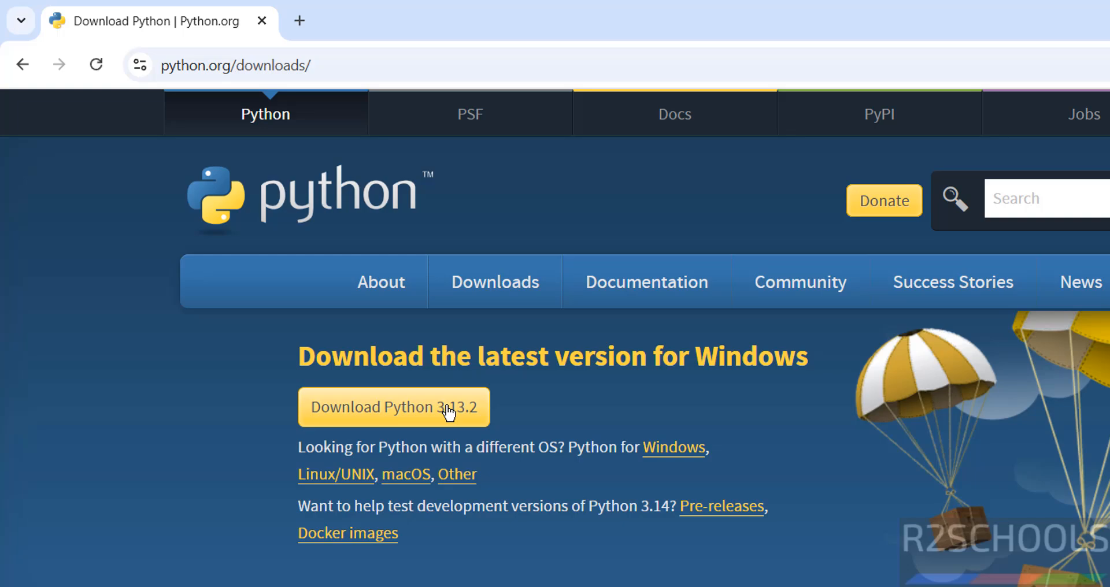
Step: Examine the supported Python versions and the list of specific releases on the downloads page
scroll(531, 462, down, 10)
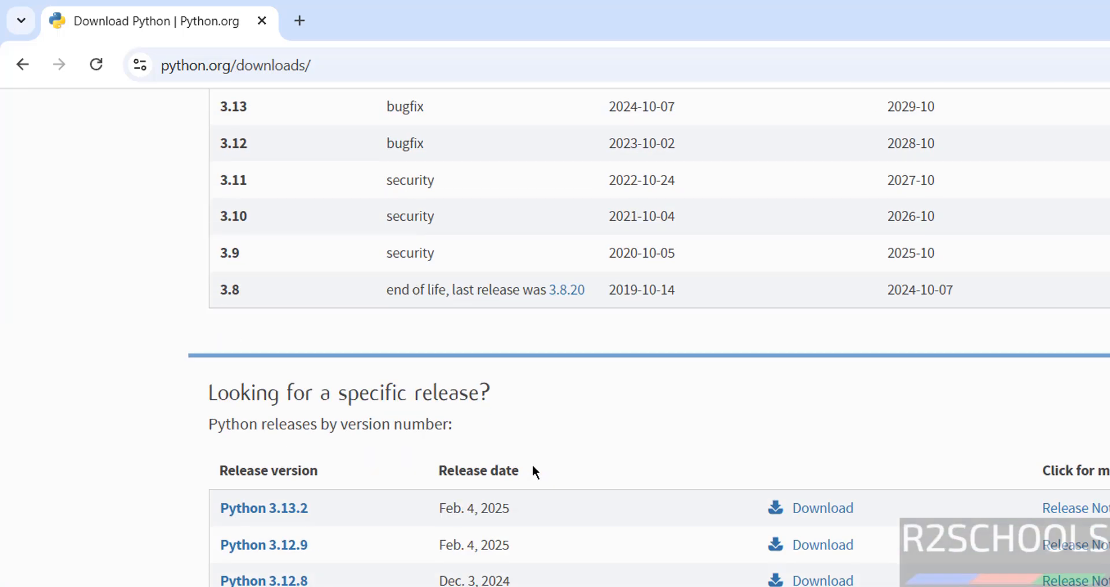
scroll(532, 466, down, 8)
scroll(527, 489, up, 10)
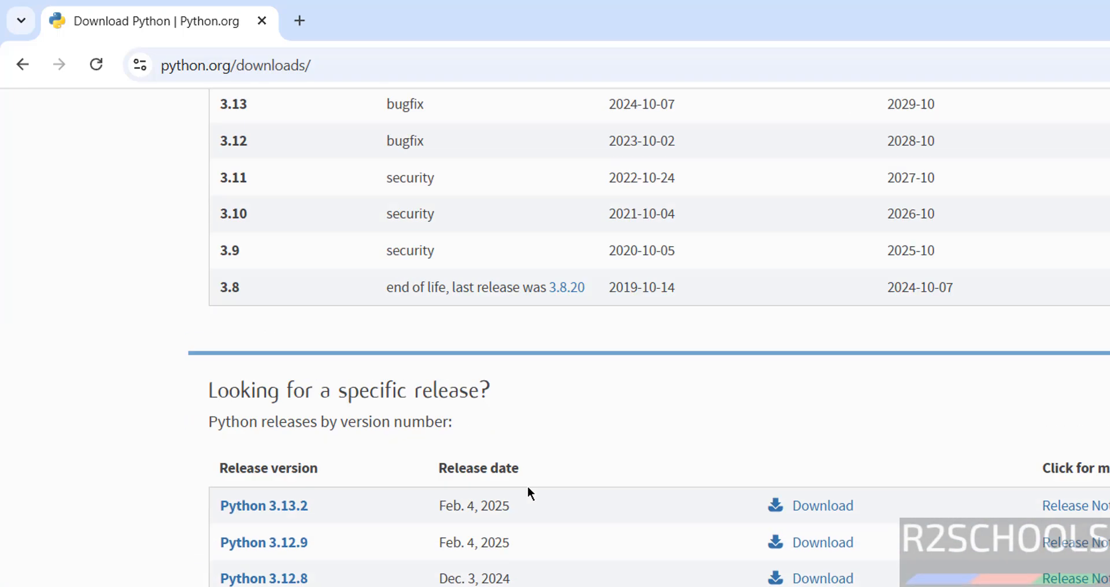
scroll(527, 487, down, 2)
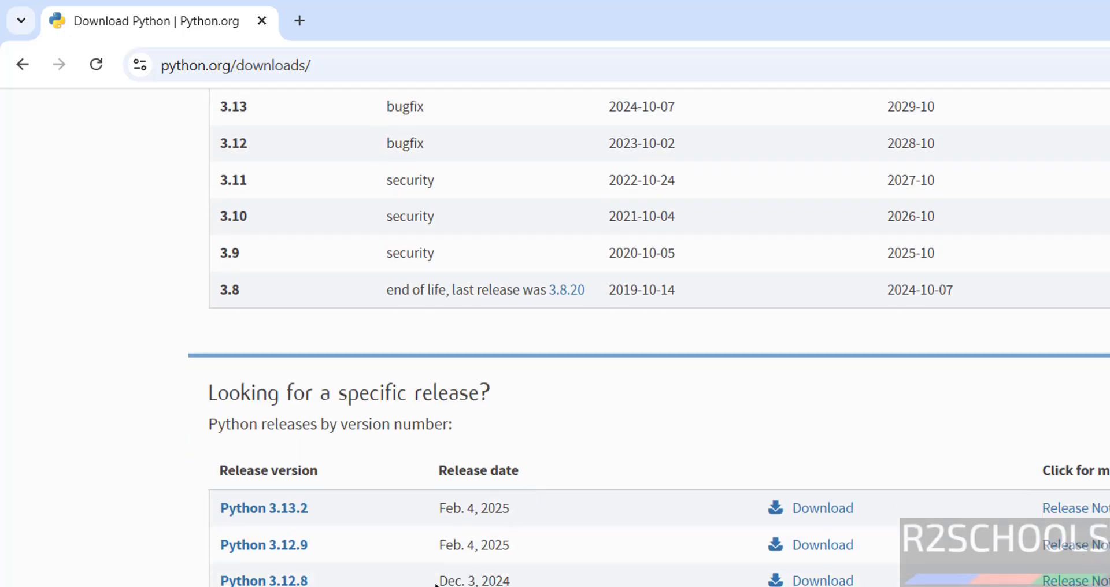
scroll(964, 578, down, 15)
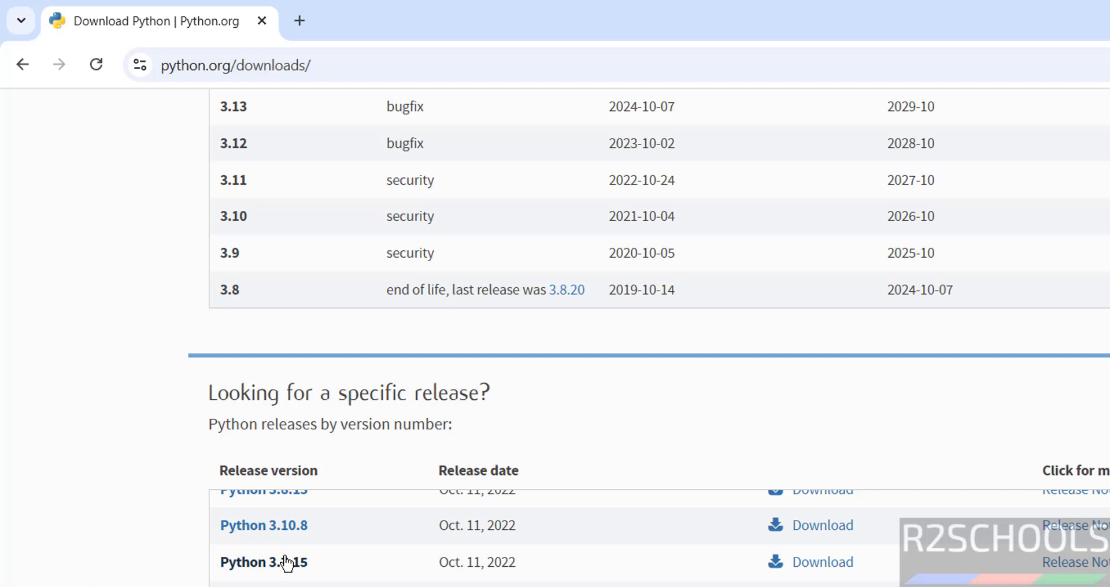
scroll(364, 554, up, 15)
scroll(364, 555, up, 15)
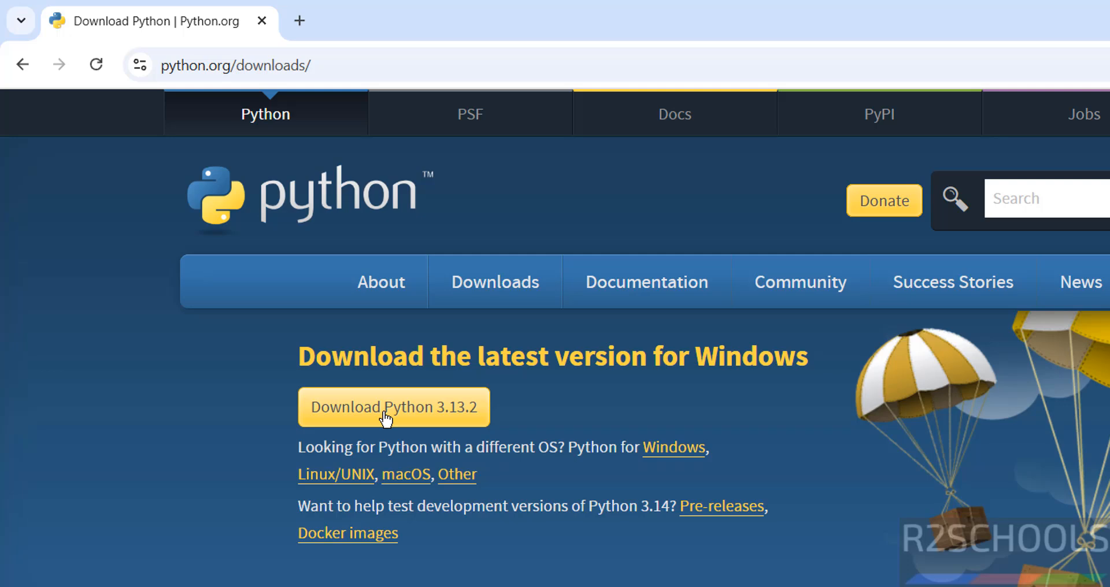
Step: Open the browser's download history and run the python-3.13.2-amd64.exe installer
key(ctrl+j)
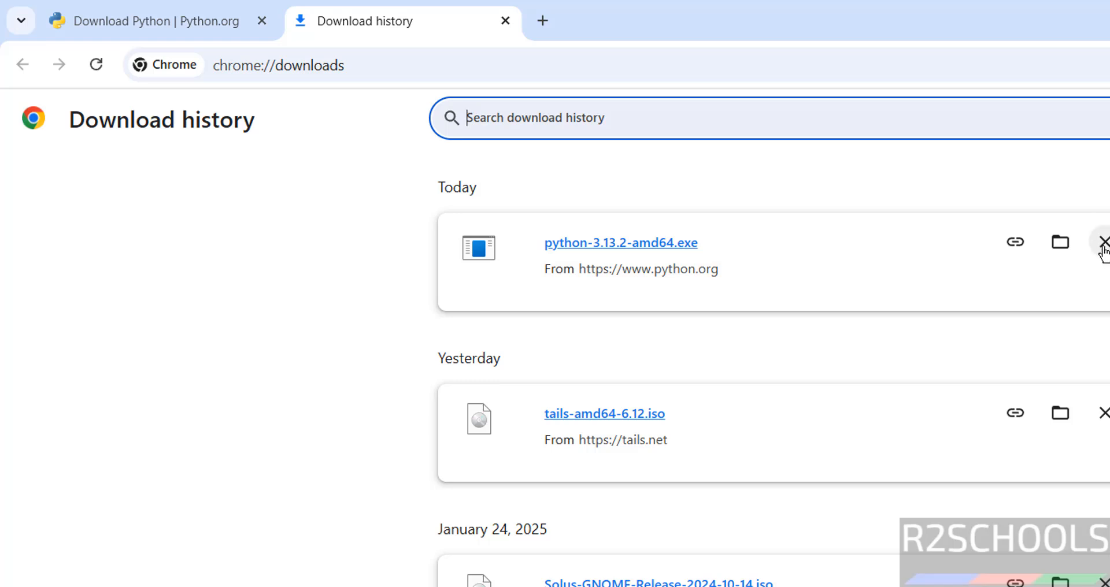
click(966, 291)
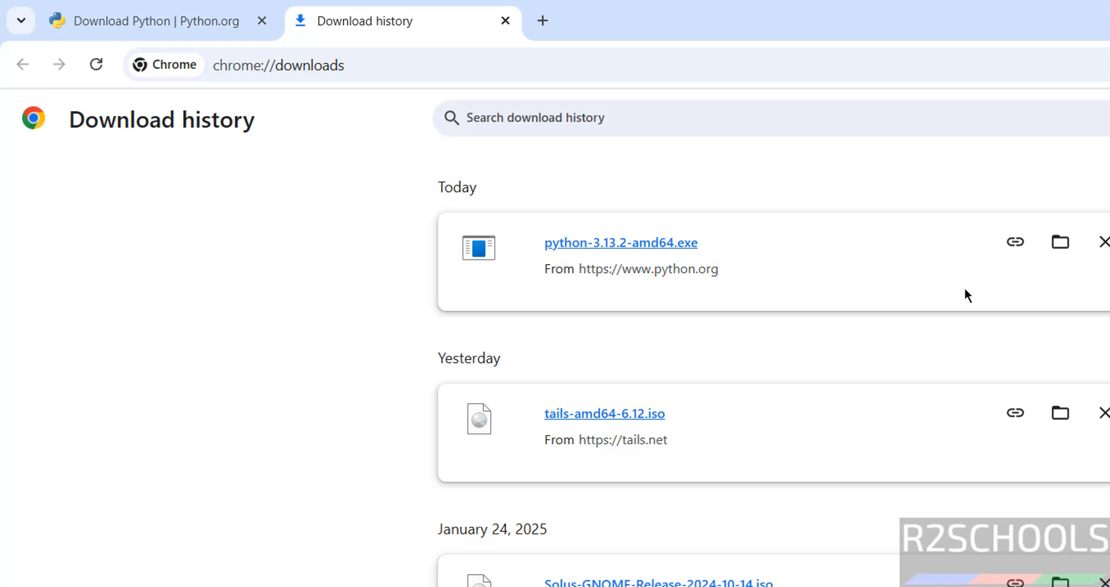
click(624, 250)
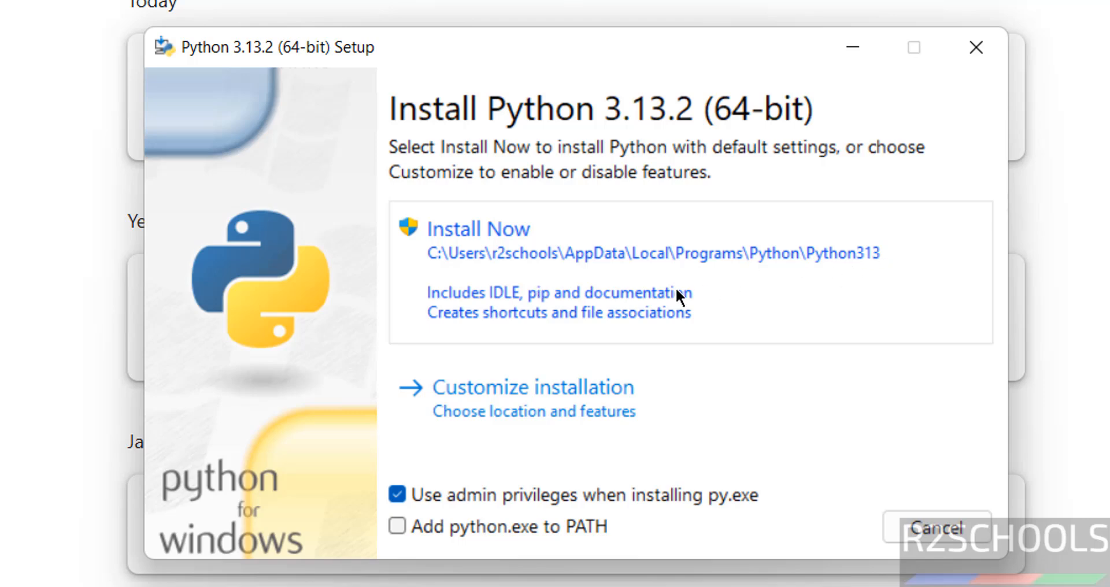
Step: Enable adding python.exe to PATH and choose a customized installation
key(alt)
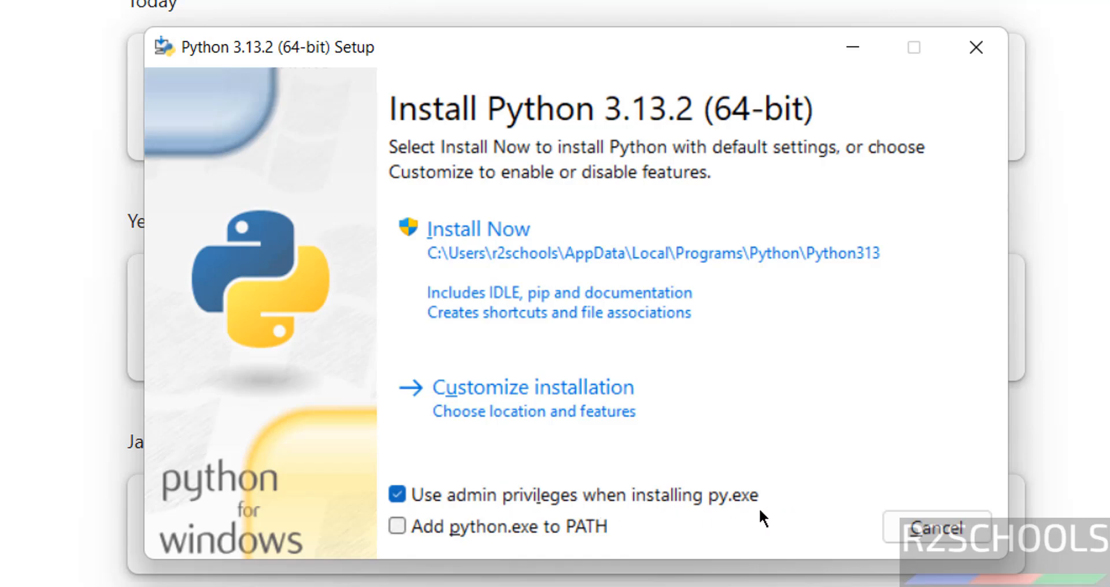
click(403, 533)
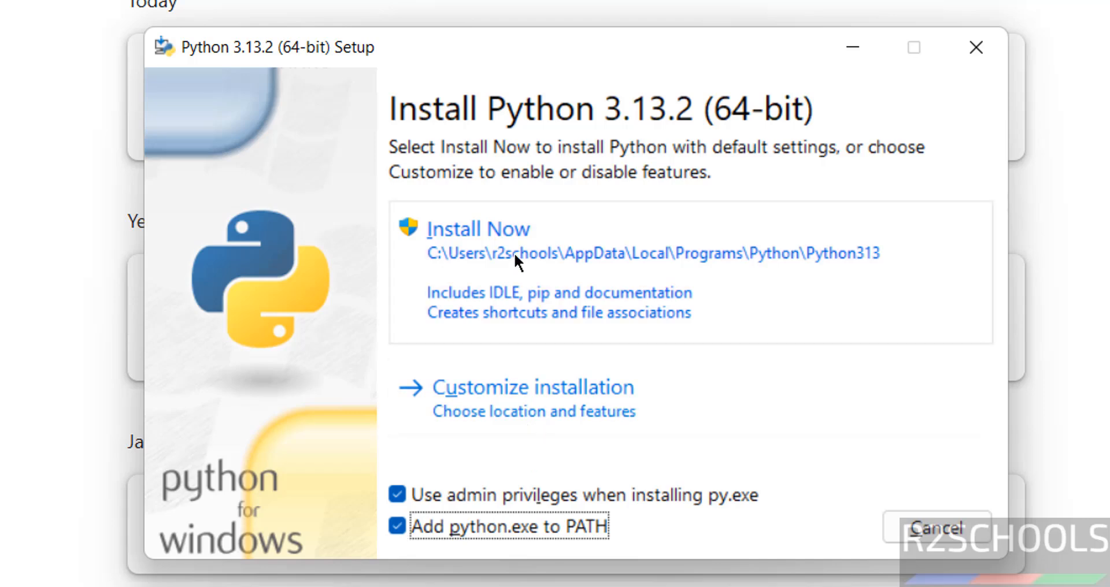
click(483, 390)
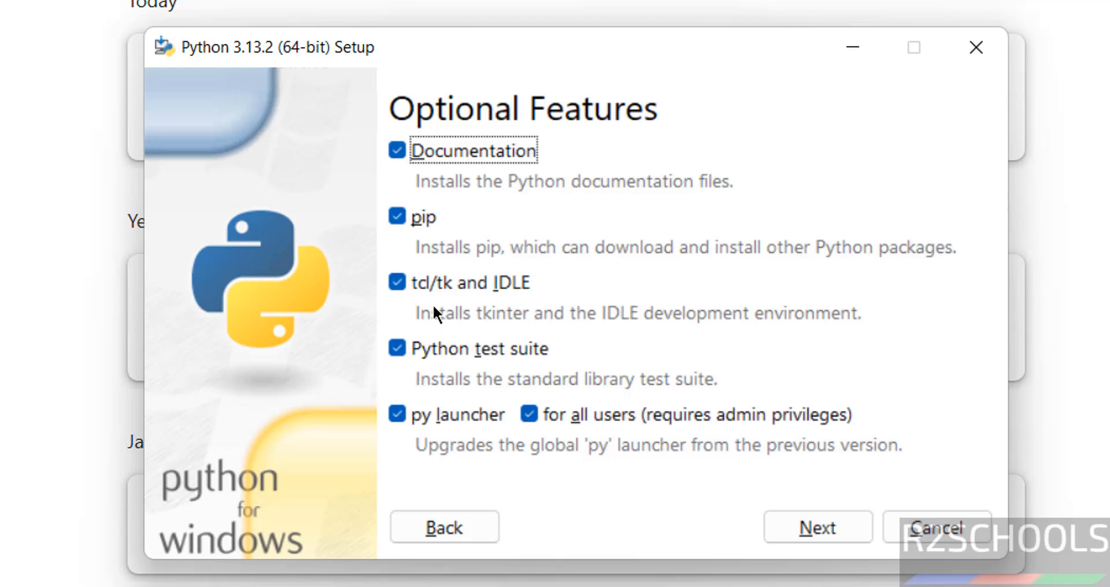
Step: Keep all optional features selected, including the Python test suite, and proceed to the advanced options
click(817, 526)
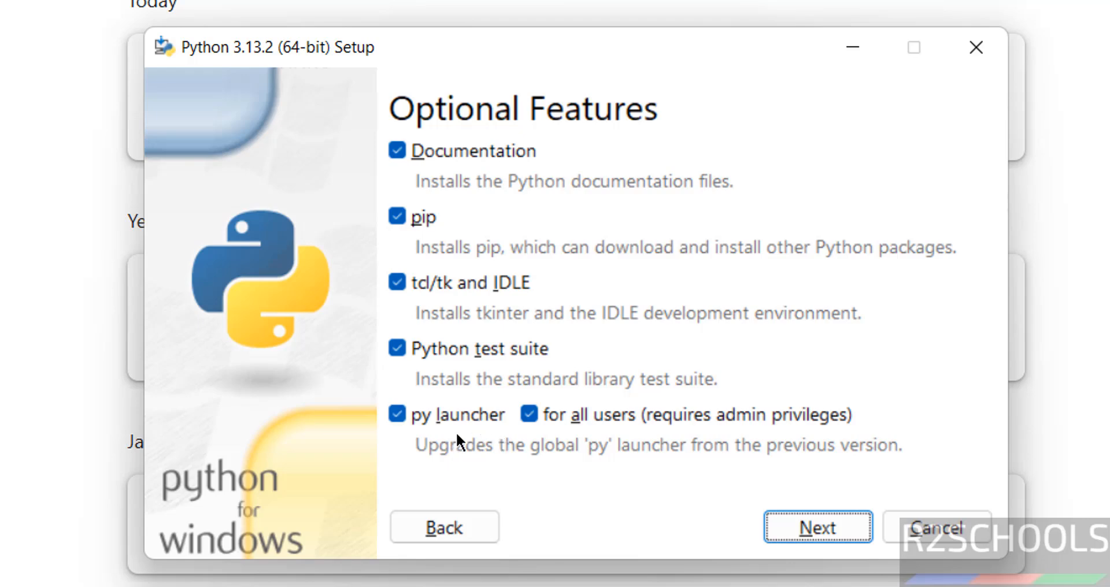
click(399, 351)
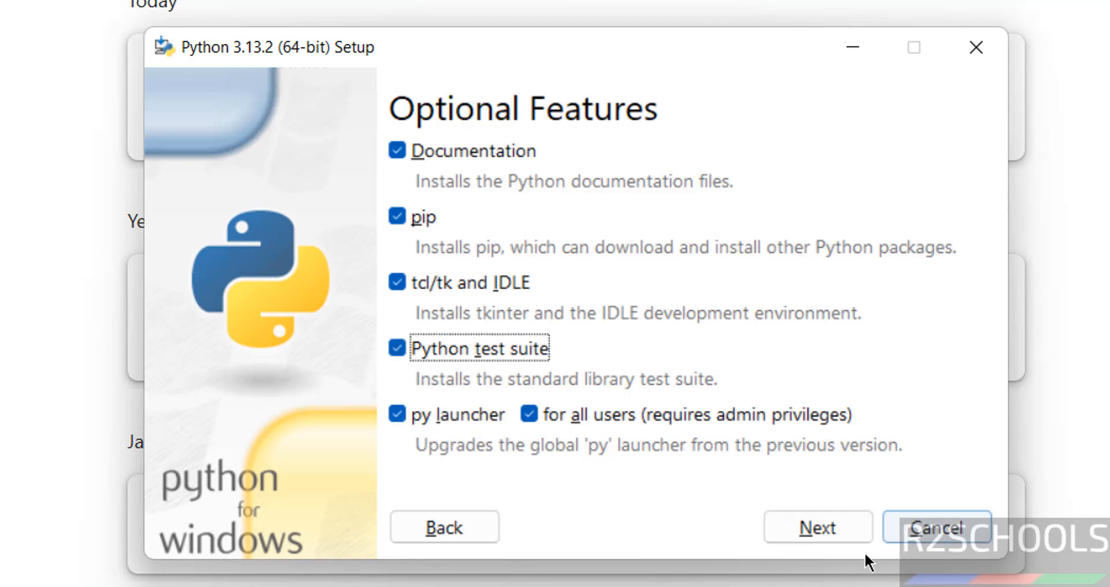
click(812, 529)
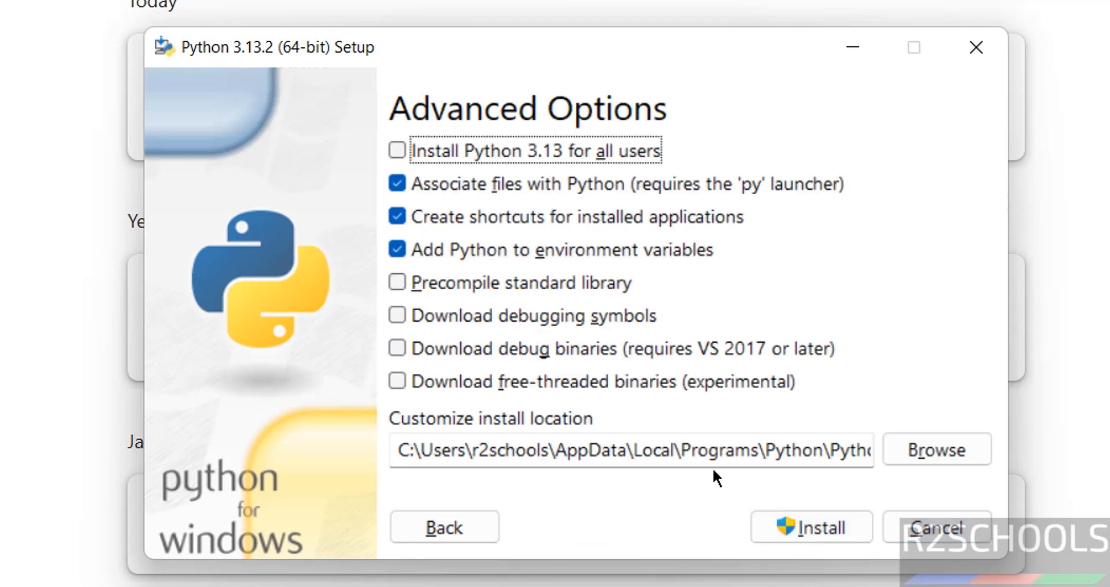
double_click(719, 450)
double_click(509, 450)
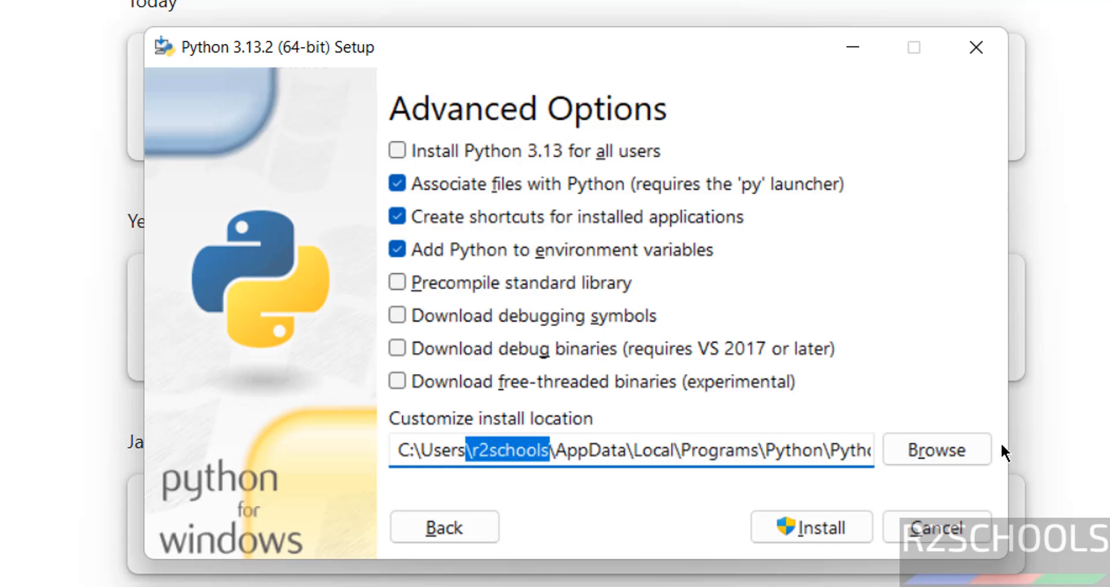
click(963, 452)
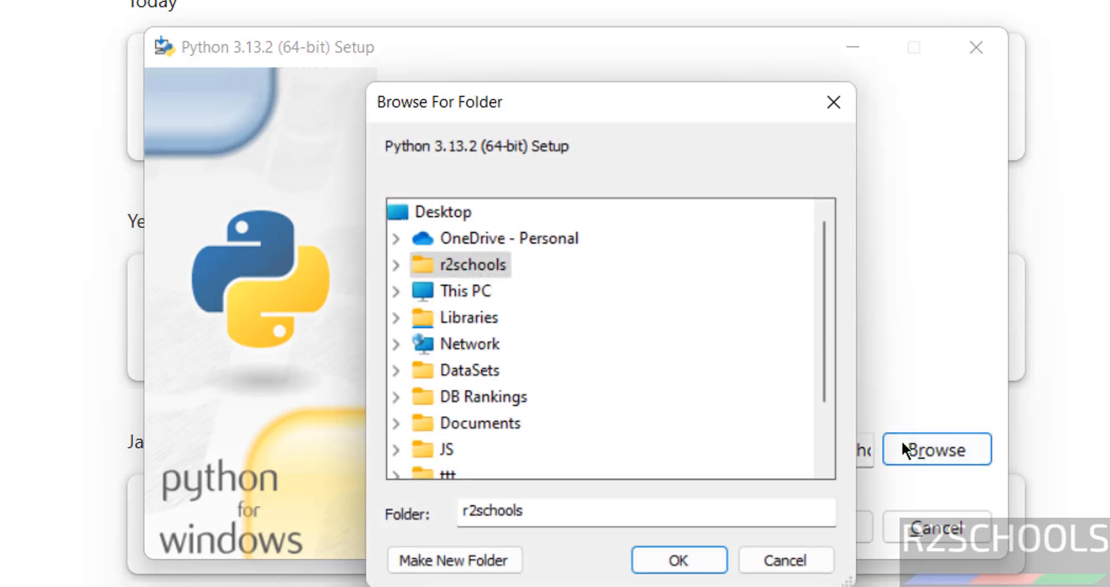
click(786, 561)
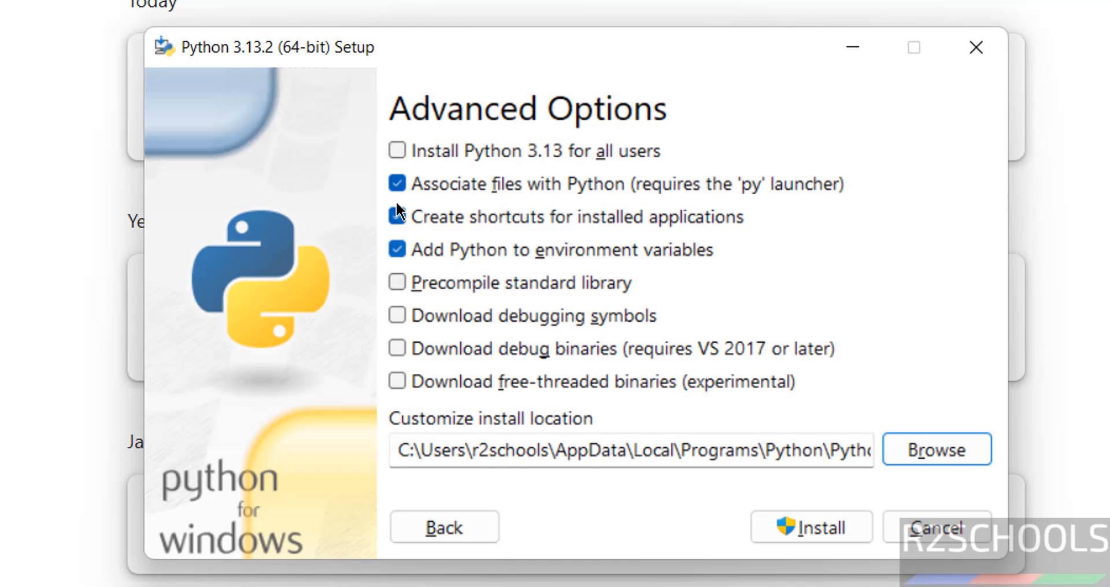
Step: Enable installation for all users, install Python 3.13 to C:\Program Files\Python313, and close the finished setup
click(431, 159)
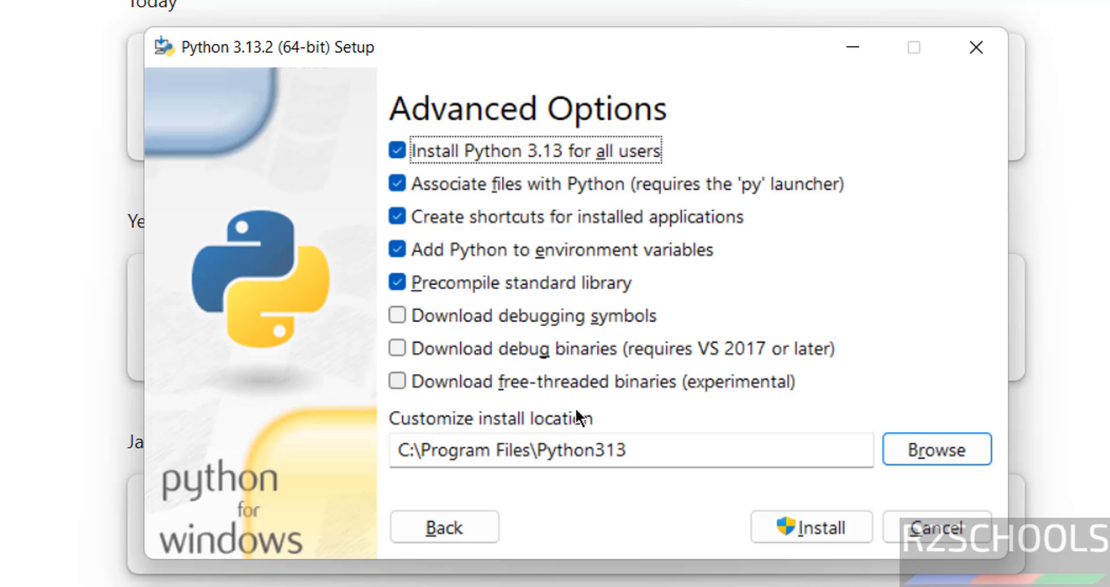
click(415, 315)
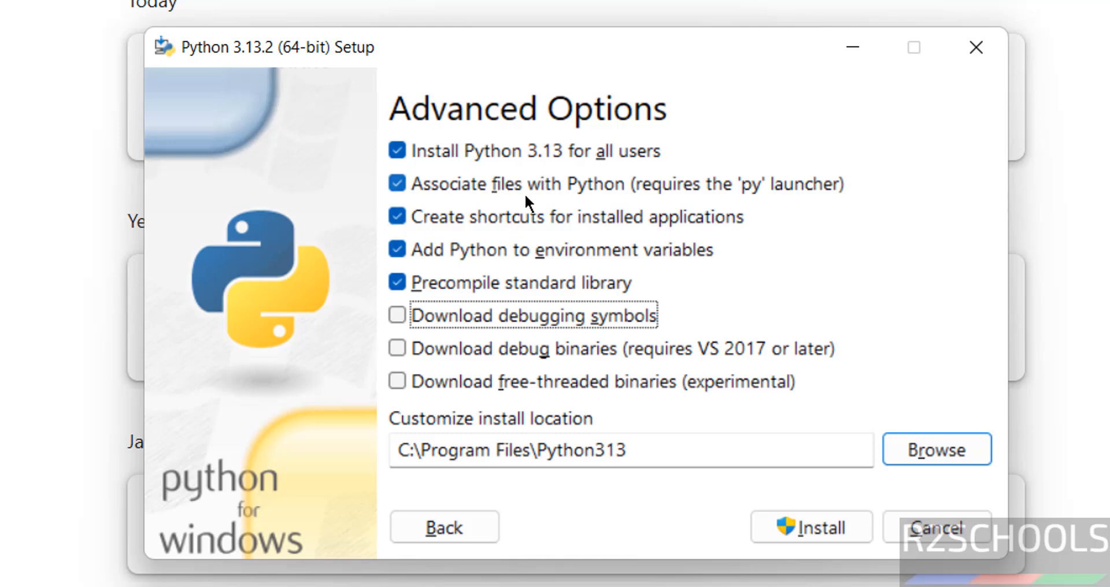
click(798, 523)
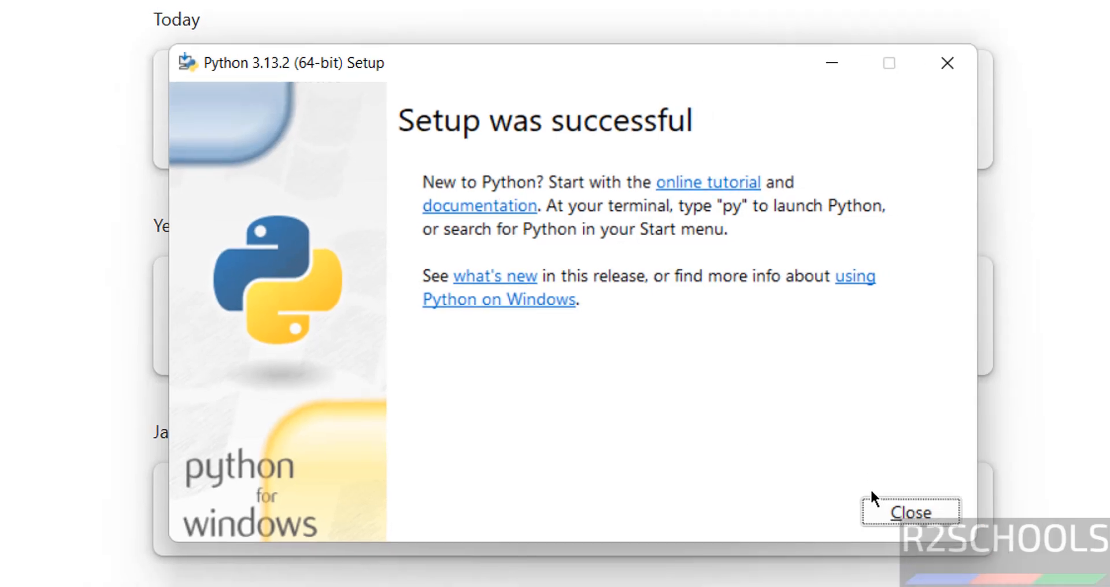
click(896, 517)
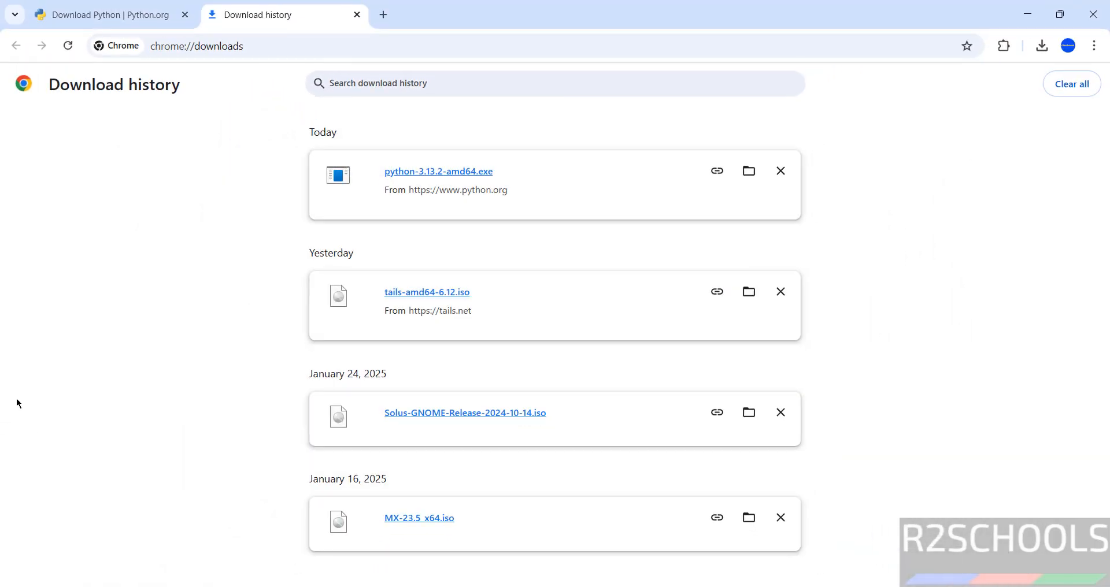
Step: Launch IDLE (Python 3.13 64-bit) from the Python 3.13 folder among the installed apps
key(super)
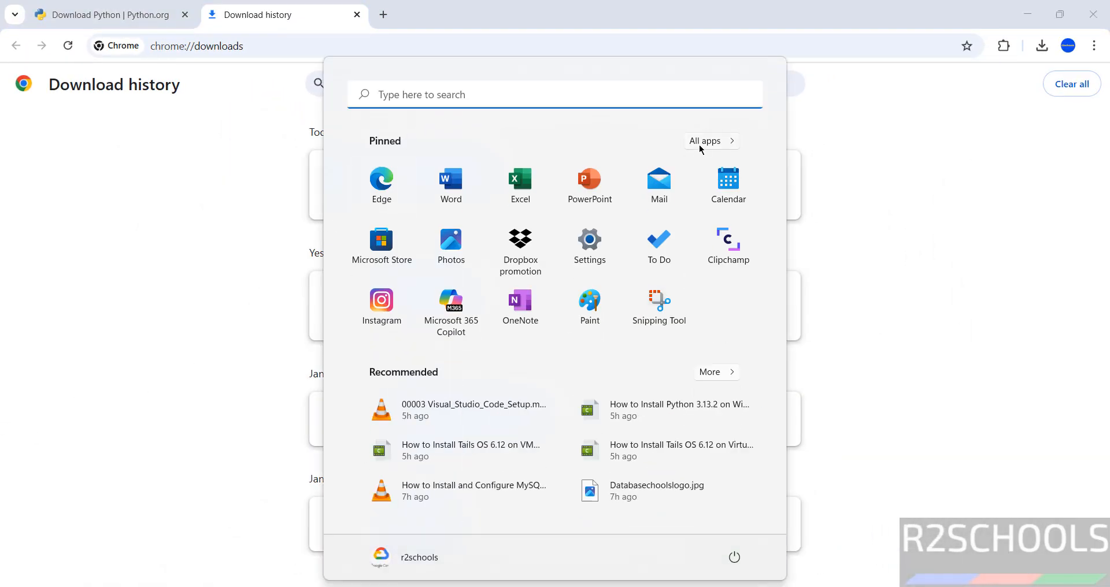
click(696, 146)
scroll(564, 284, down, 10)
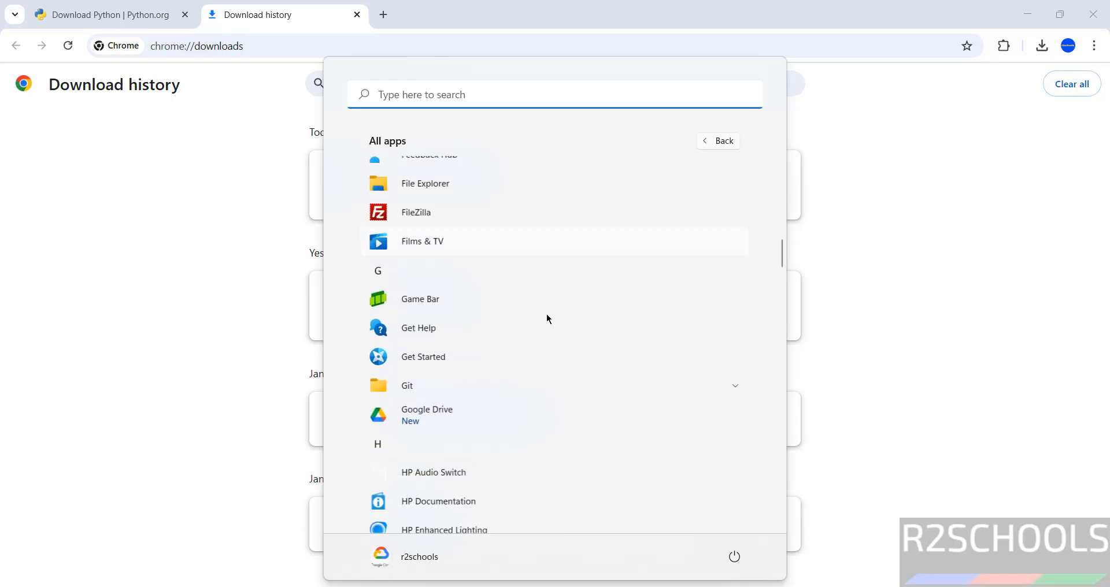
scroll(547, 321, down, 12)
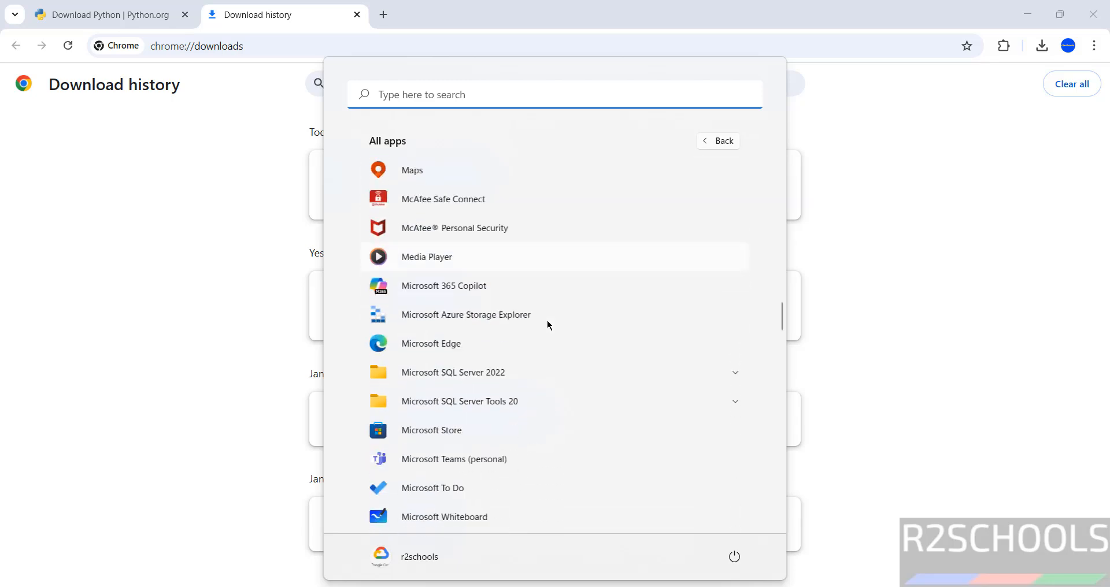
scroll(548, 327, down, 10)
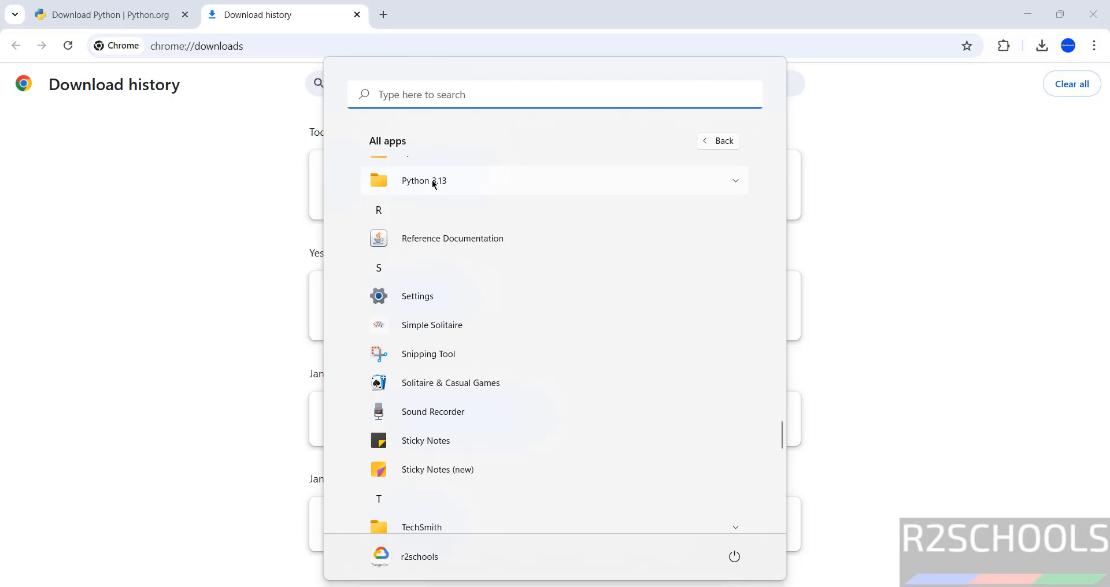
click(734, 184)
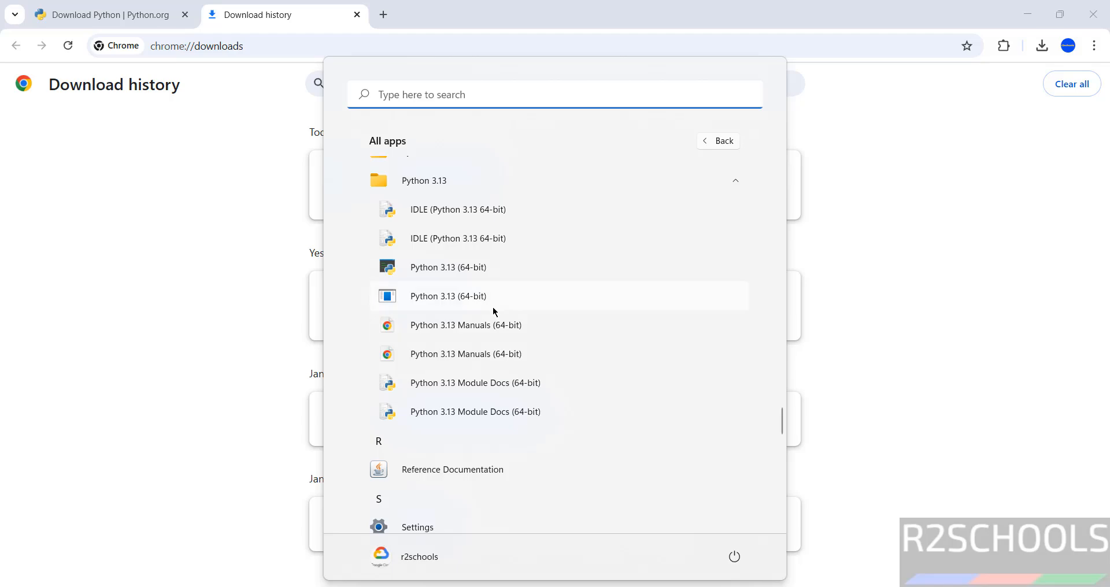
click(483, 210)
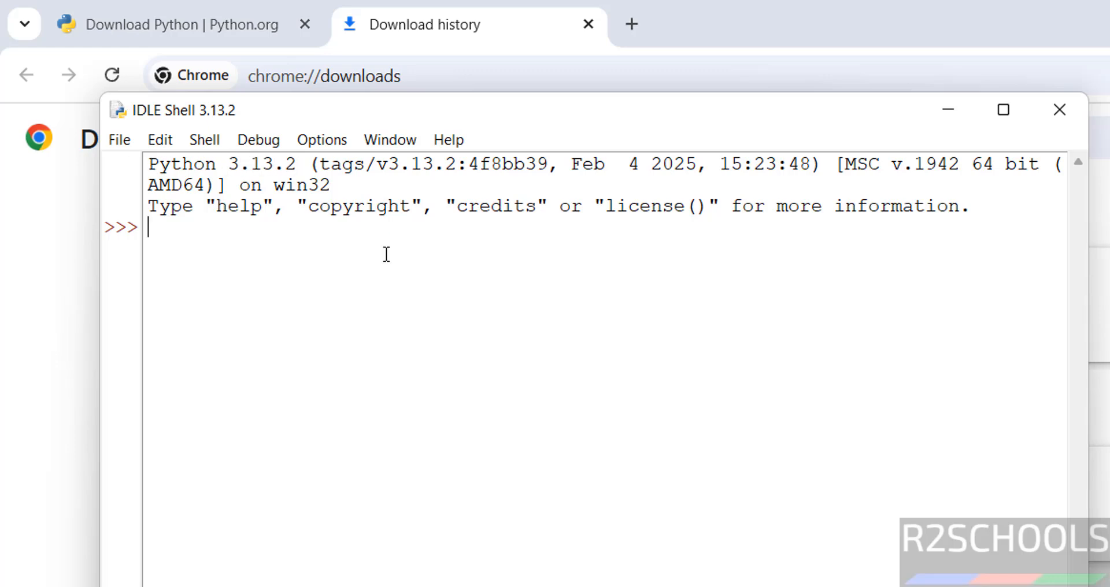
Step: Run python in a new Command Prompt and bring the IDLE Shell window back to the front
key(super)
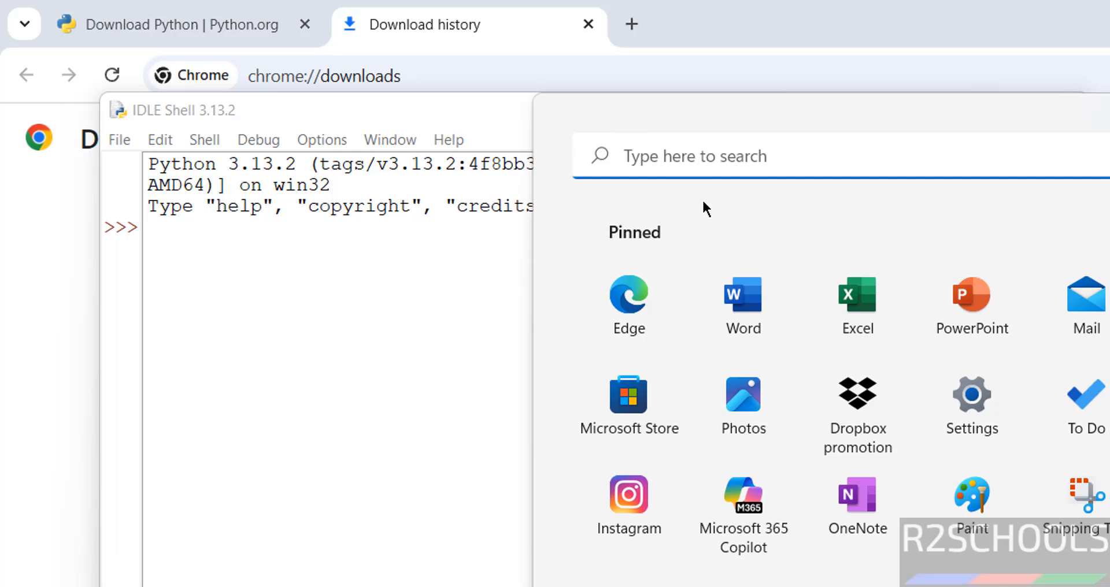
text(cmd)
key(Return)
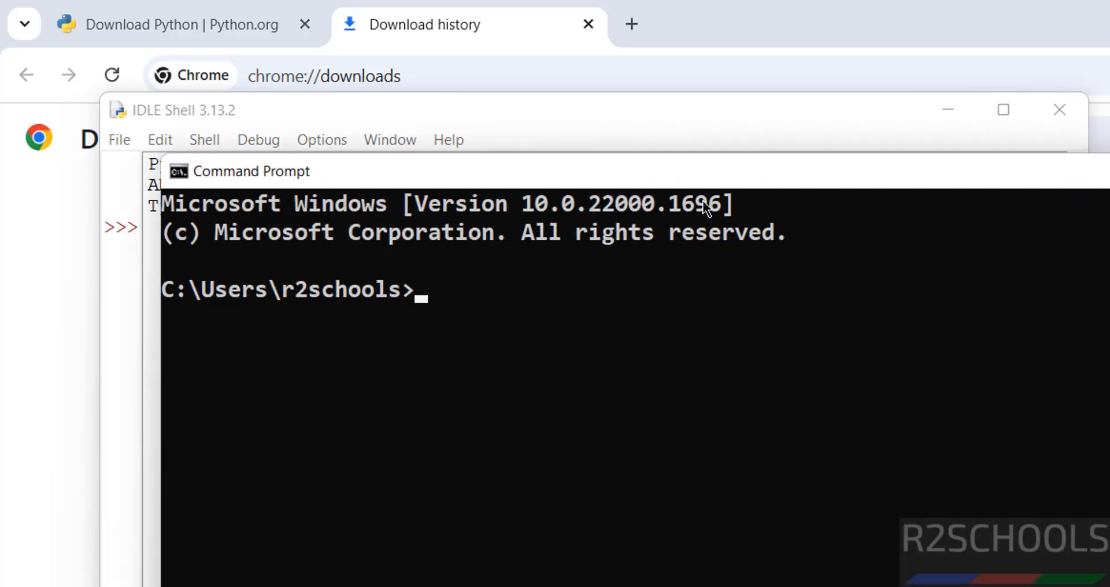
text(python)
key(Return)
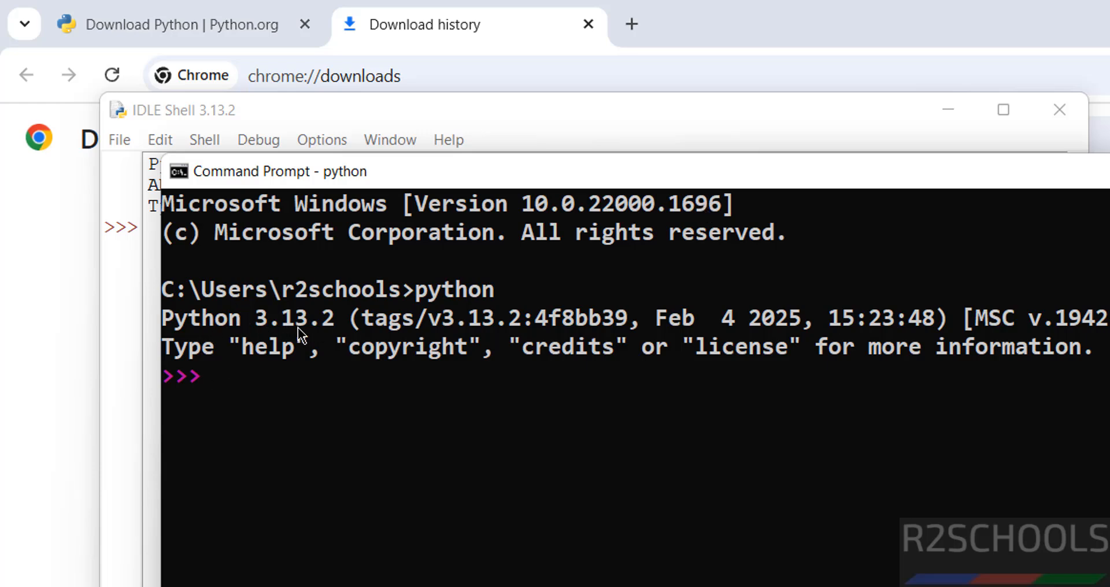
click(340, 114)
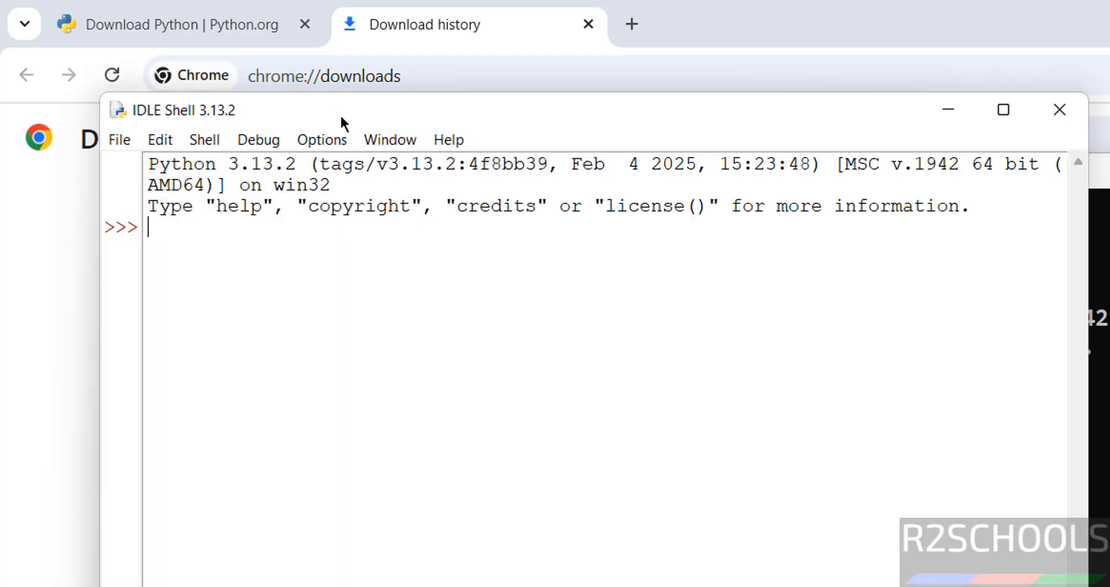
Step: Look through the Python 3.13 (64-bit) entries in the list of installed apps
key(super)
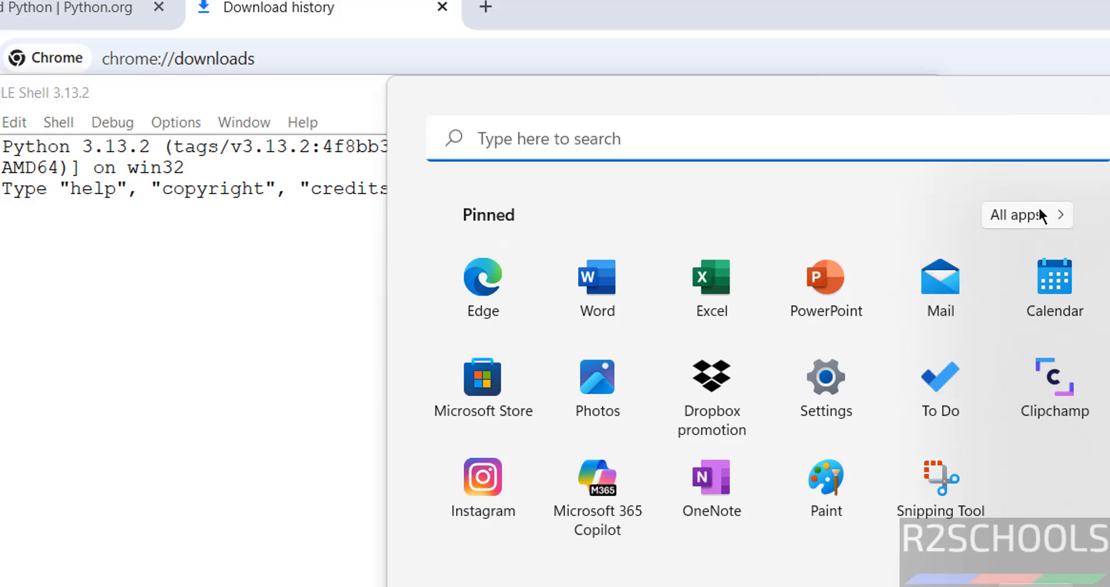
click(1026, 212)
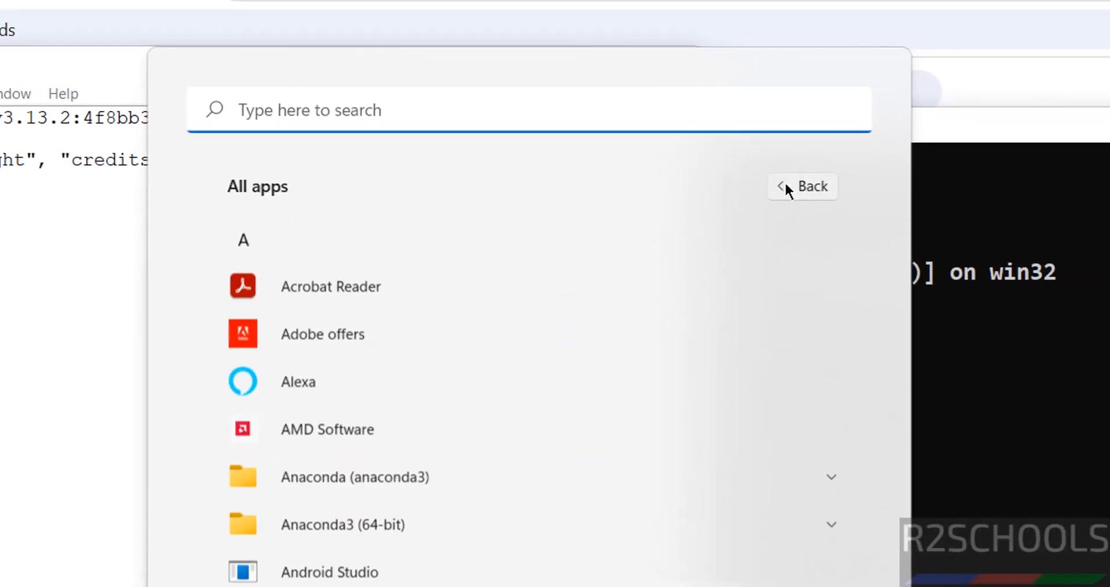
drag(899, 249, 880, 586)
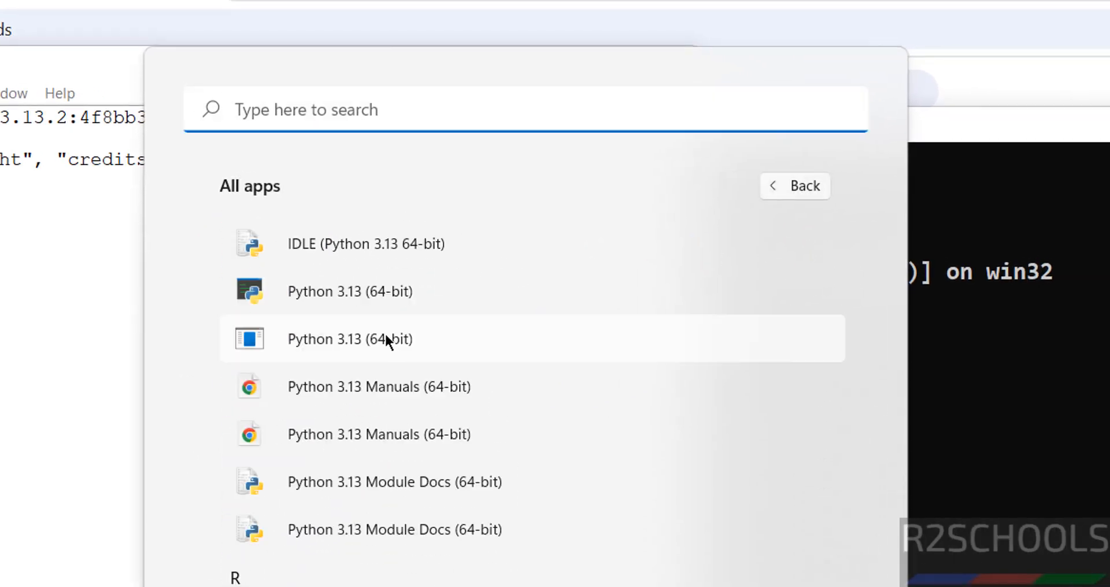
click(369, 297)
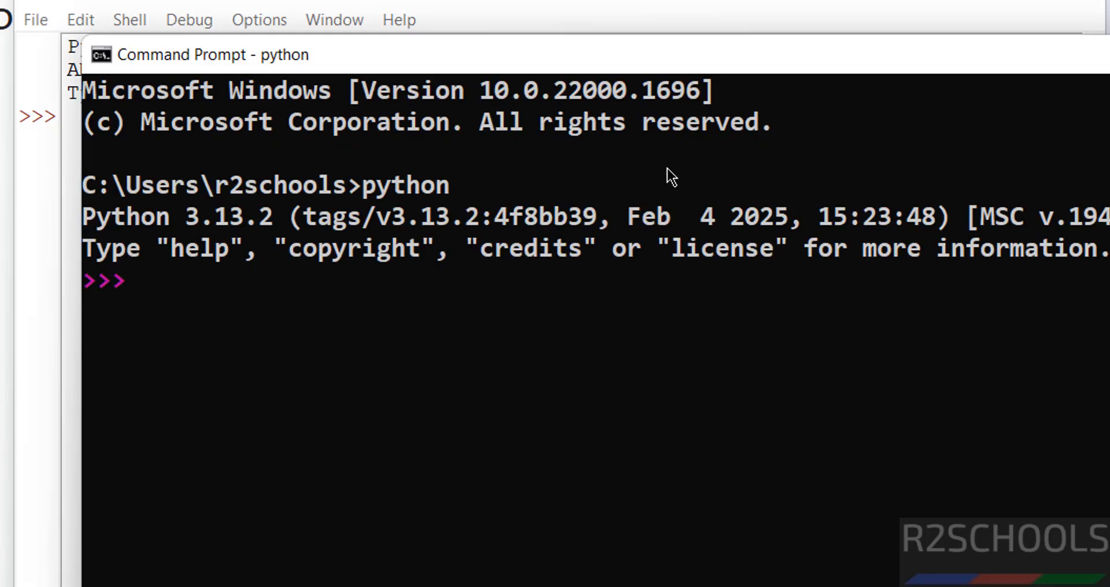
Step: Switch to the IDLE Shell, evaluate 3+5 and run print("Hello World"); there
click(538, 84)
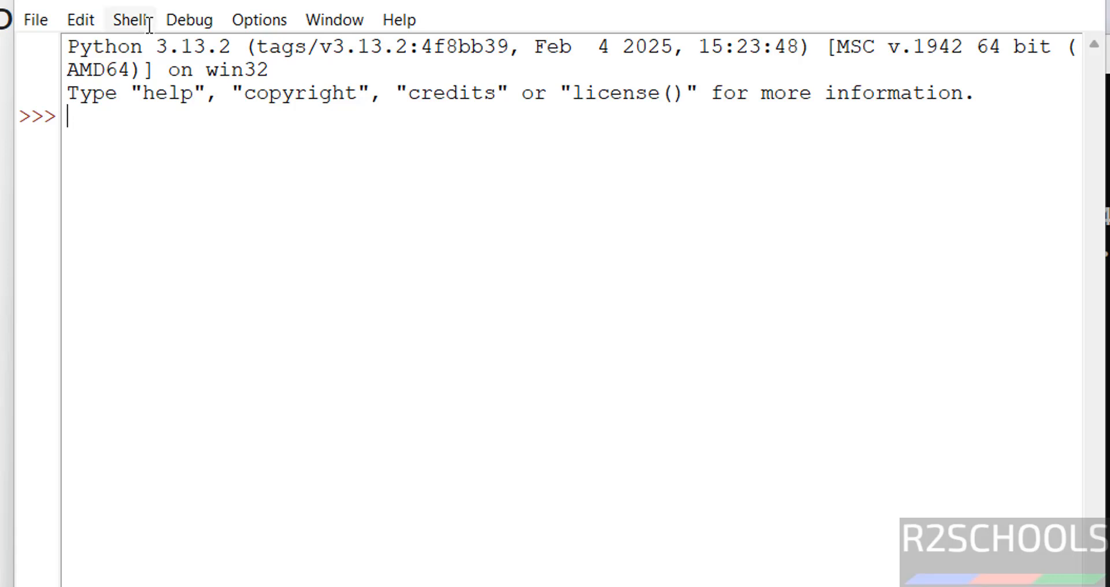
text(3+5)
key(Return)
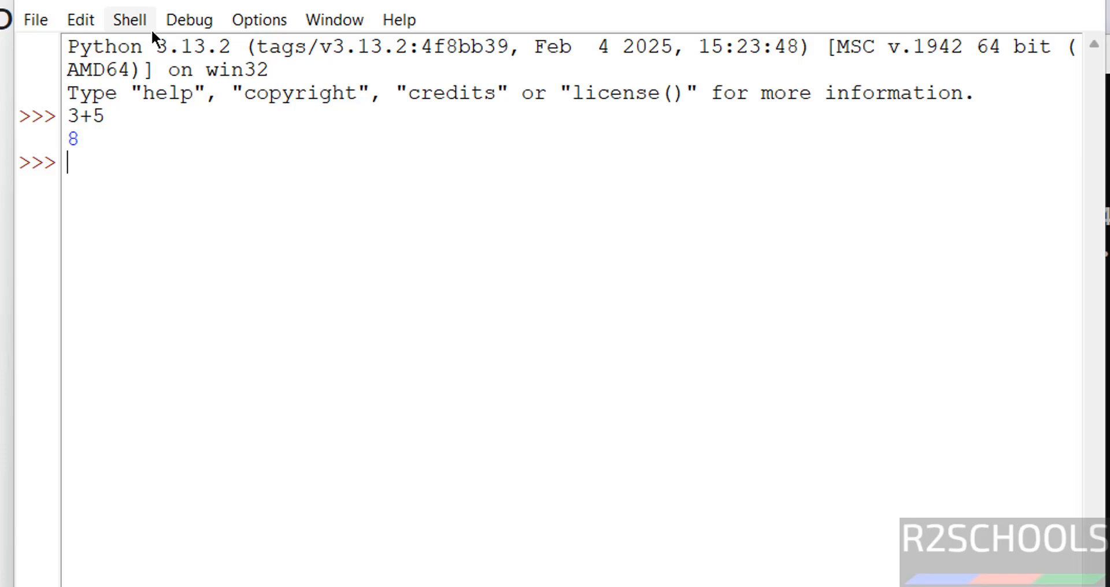
text(print(")
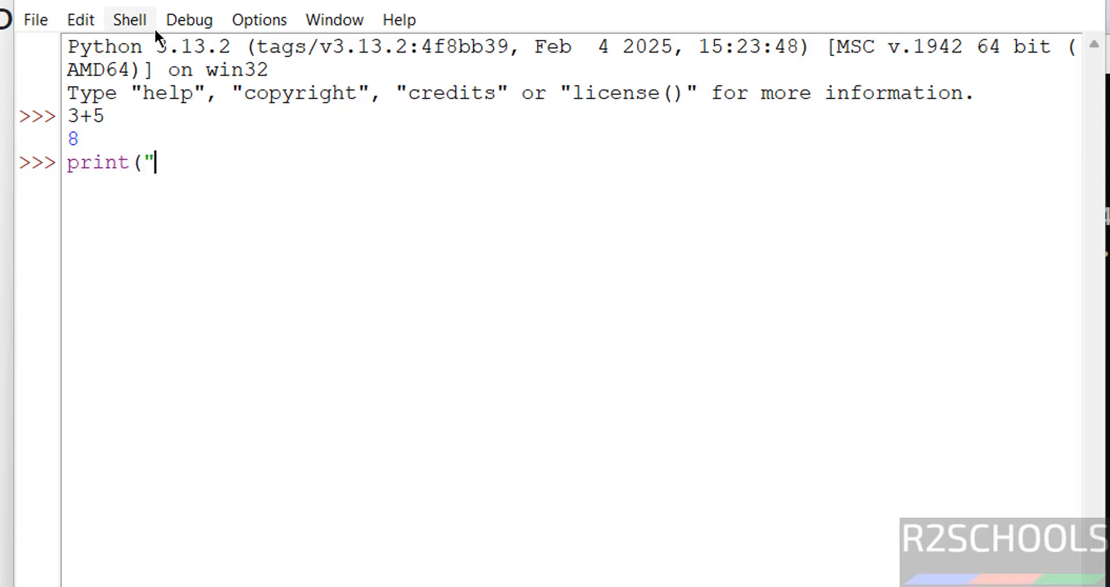
text(Hello W)
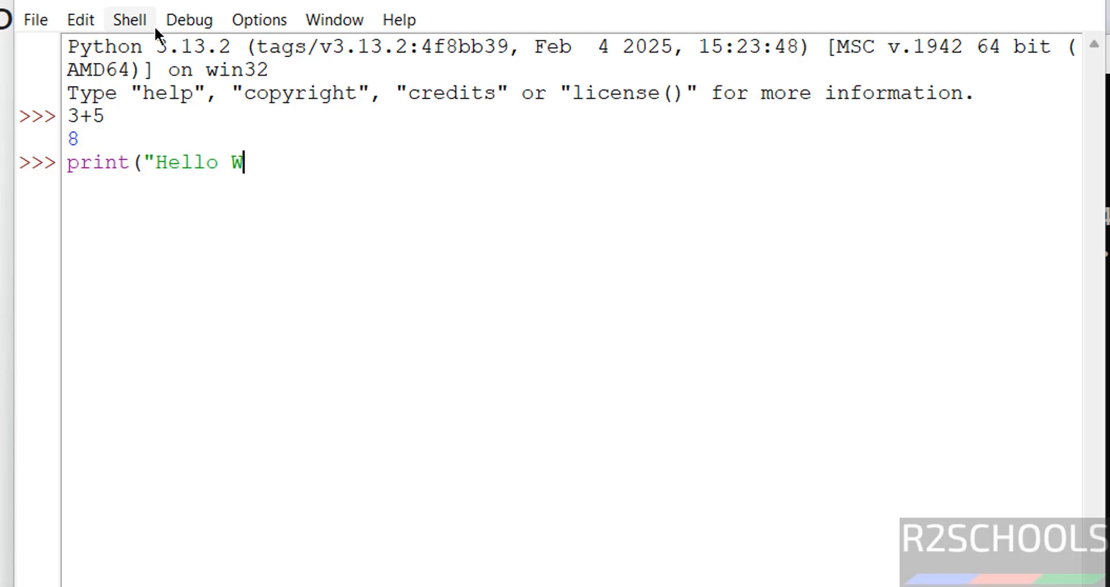
text(orld");)
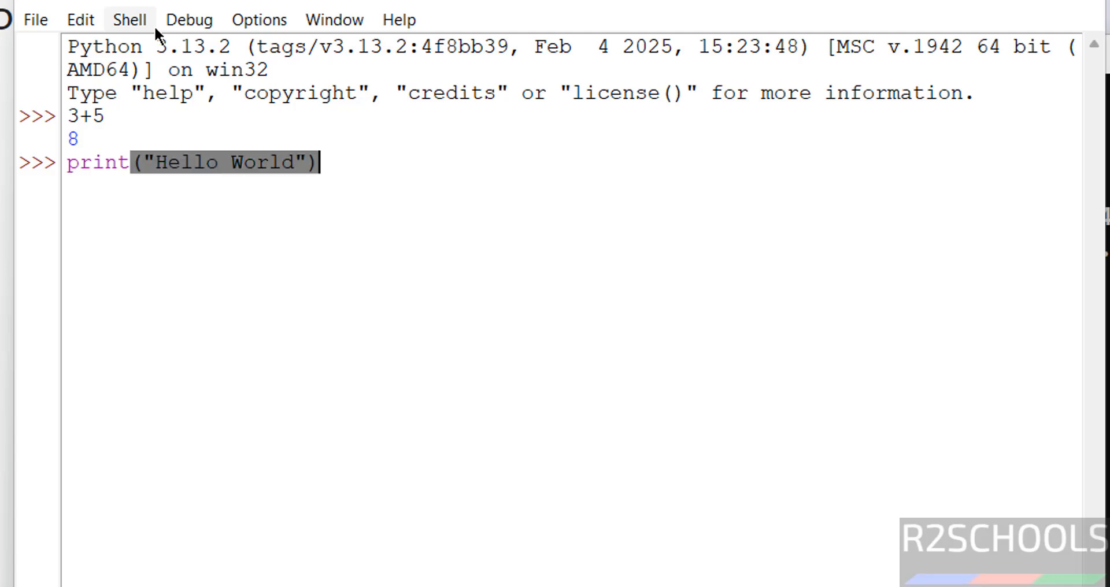
key(Return)
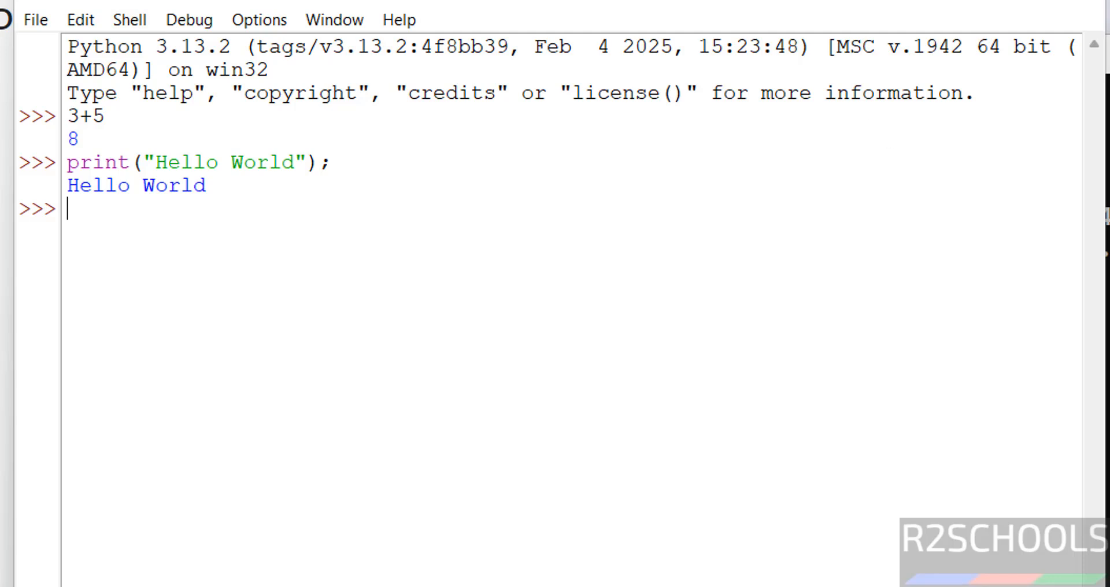
Step: Switch to Command Prompt and evaluate 3+5 in its running Python session
click(1107, 167)
text(3+5)
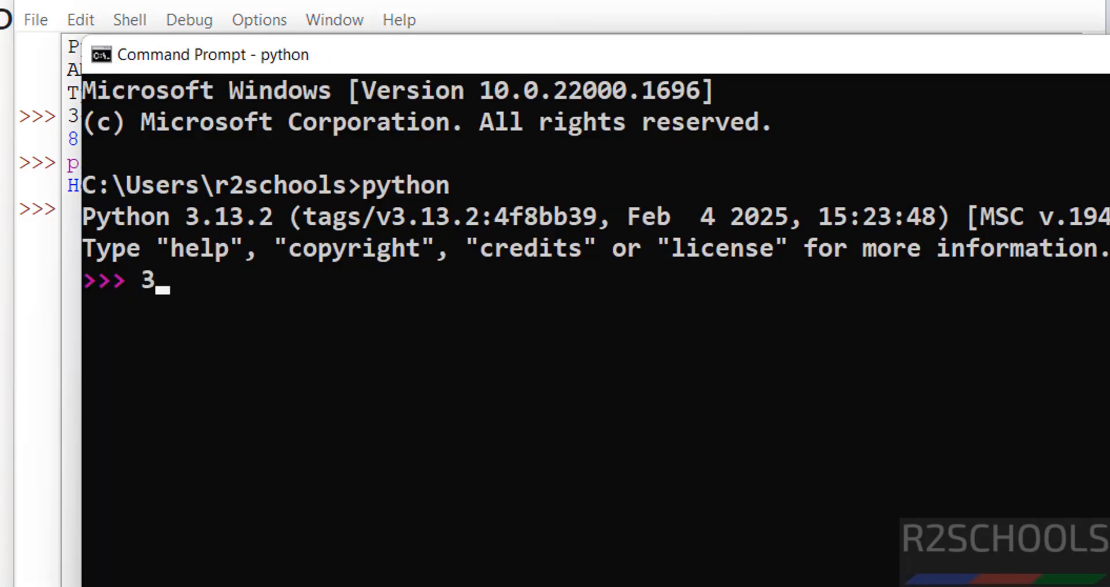
key(Return)
Step: Run print("Hello World"); in the Command Prompt Python session and exit the session
text(print()
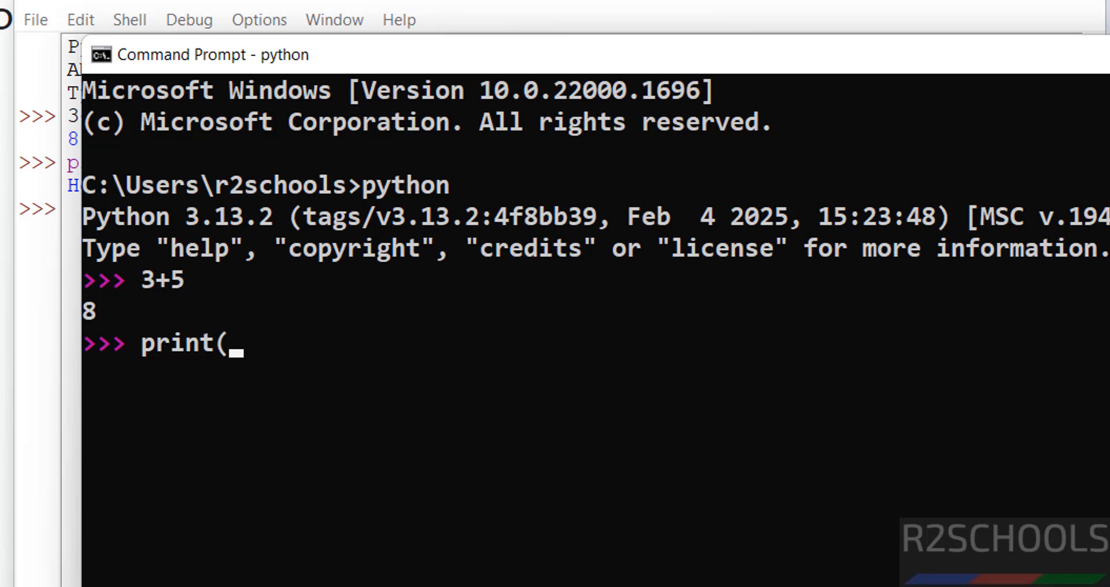
text("Hello )
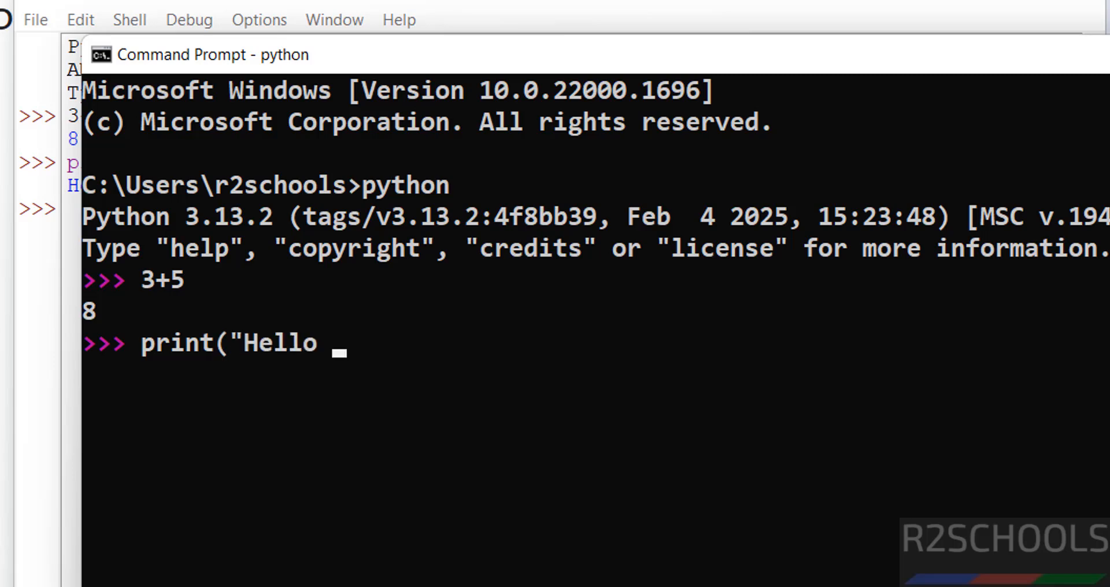
text(World")
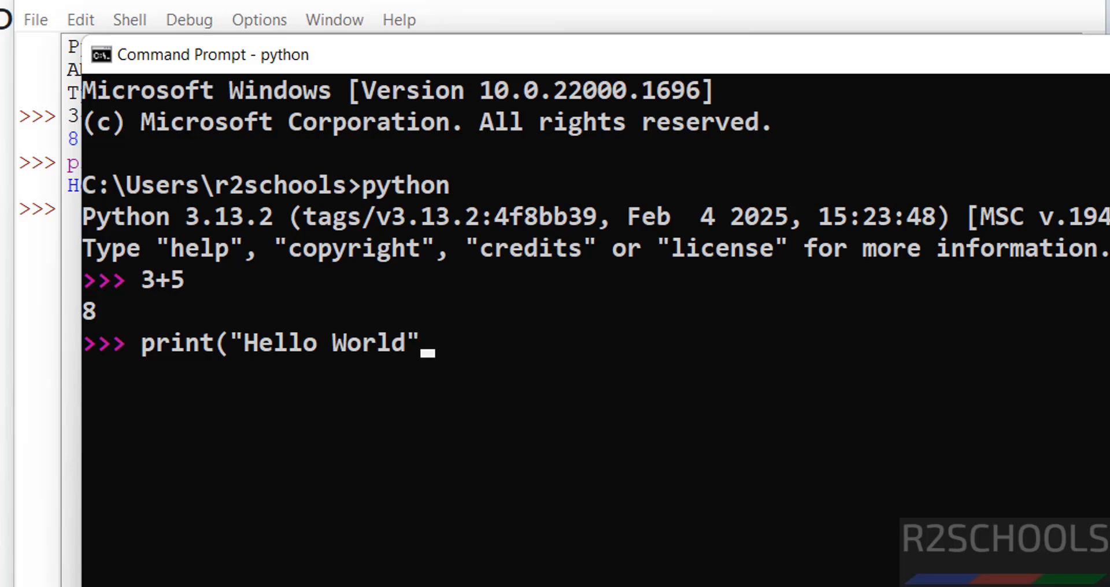
text();)
key(Return)
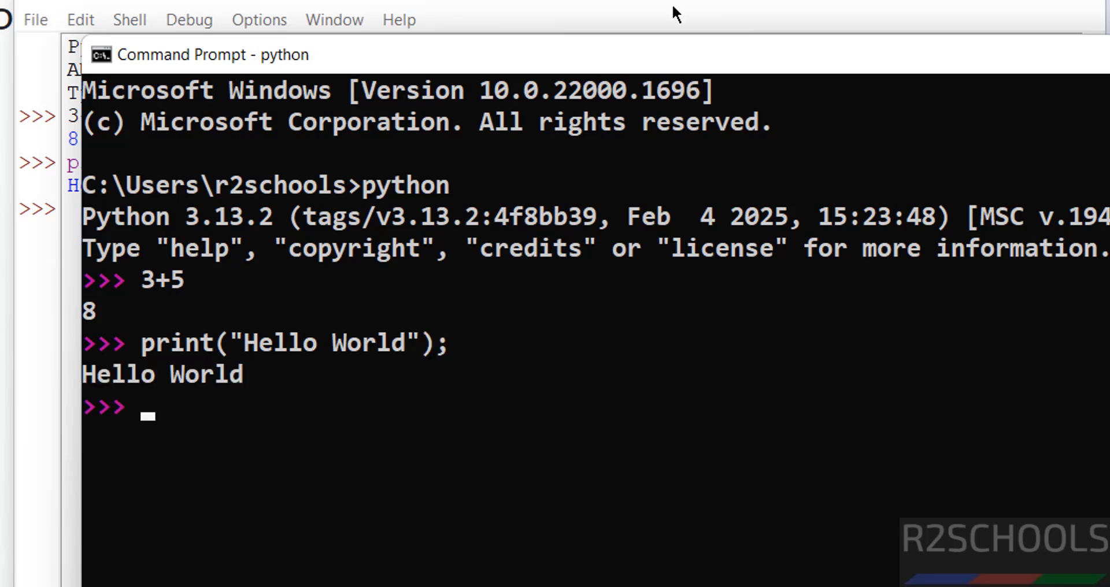
key(ctrl+z)
key(Return)
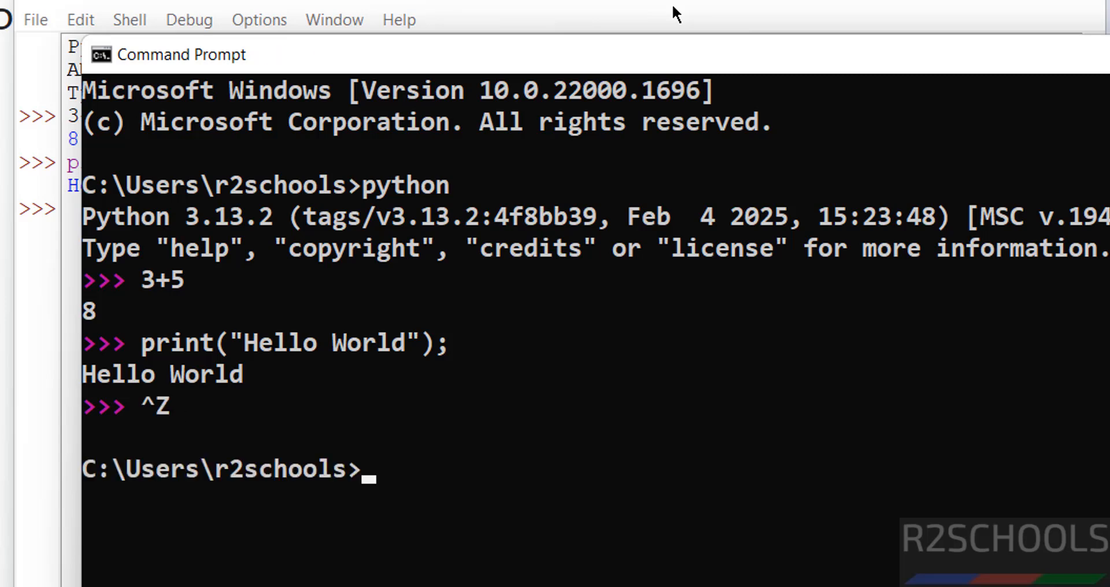
Step: Run notepad helloworld.py from Command Prompt and agree to create the new file
click(676, 14)
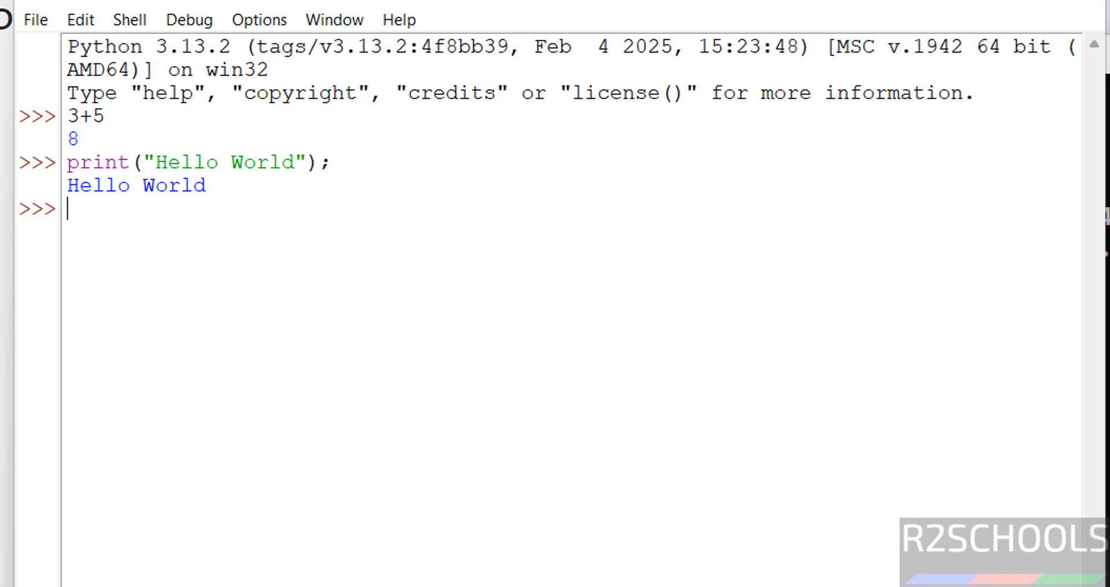
key(alt+Tab)
text(not)
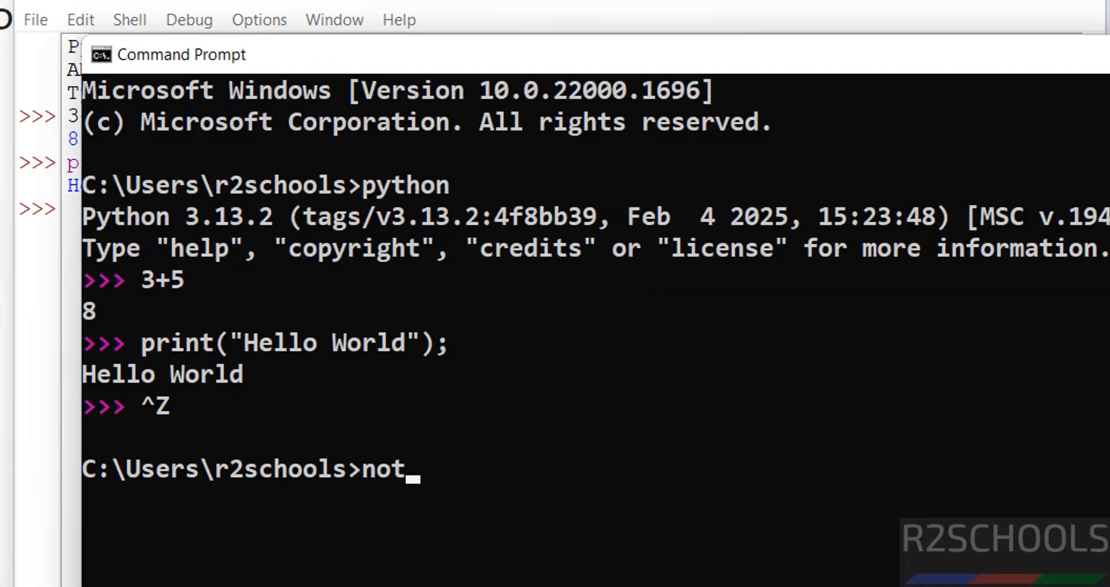
text(epad he)
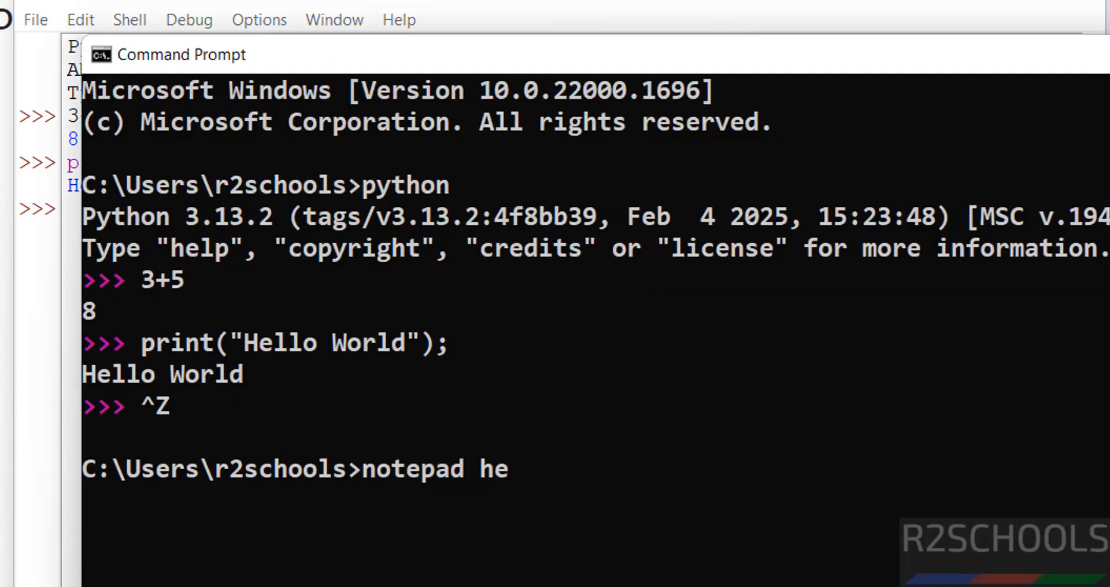
text(lloworld.py)
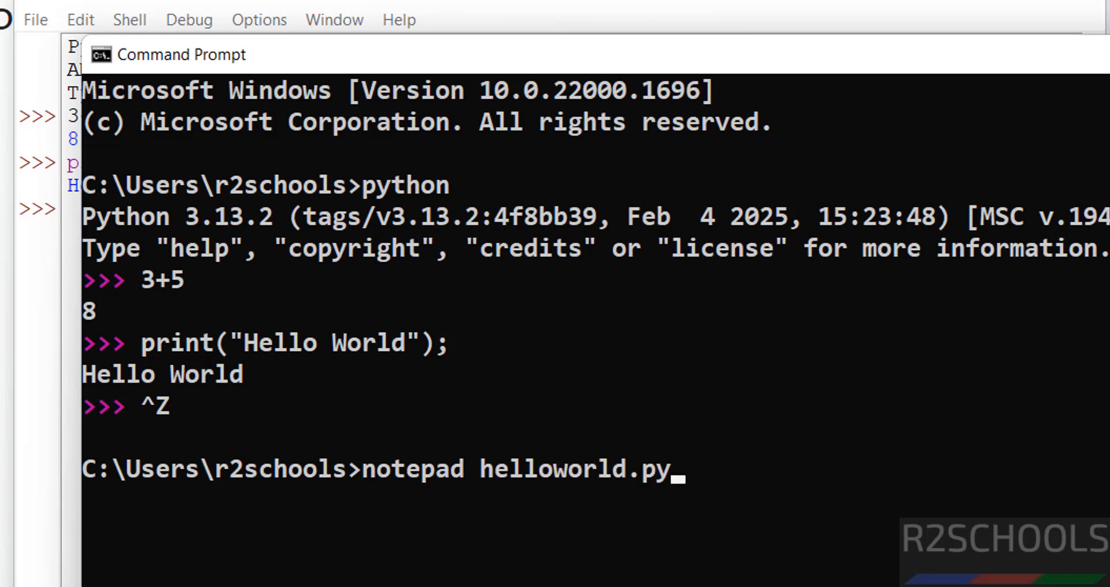
key(Return)
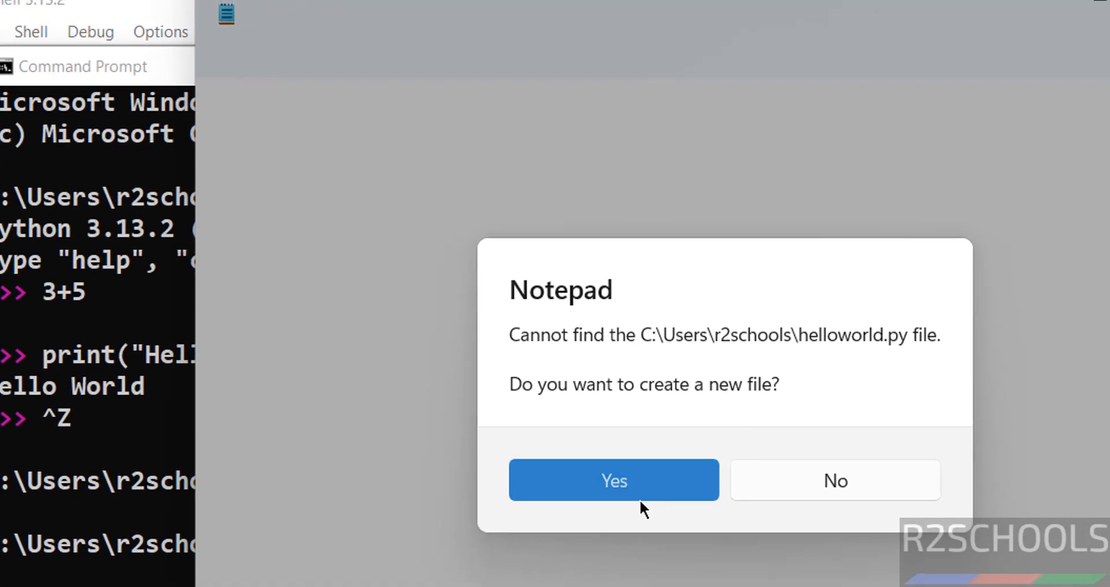
click(735, 483)
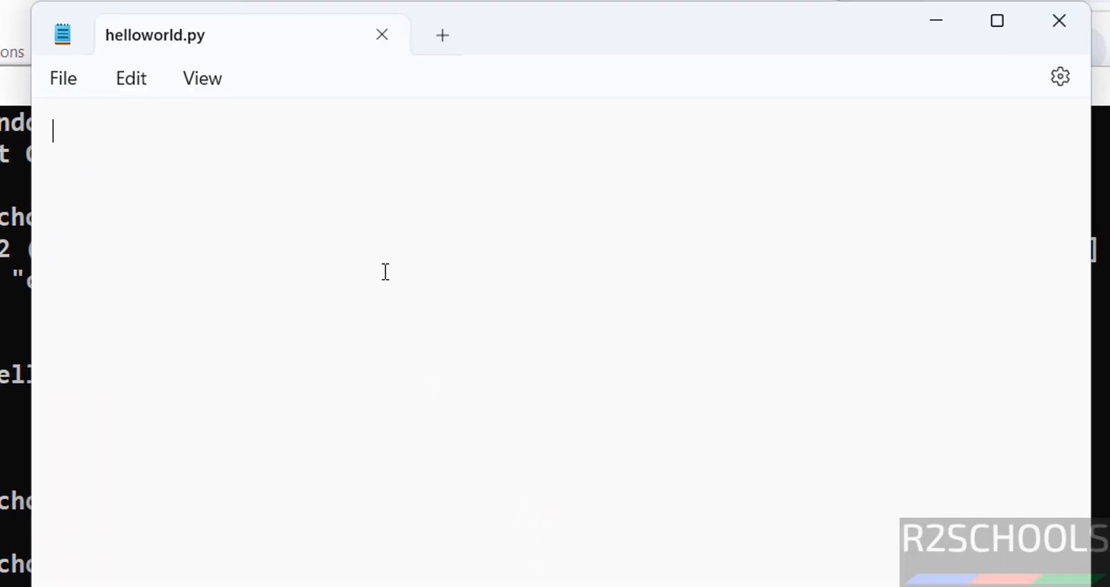
Step: Write print("Hello world"), a=100 and b=150 on separate lines in helloworld.py
text(print("Hel)
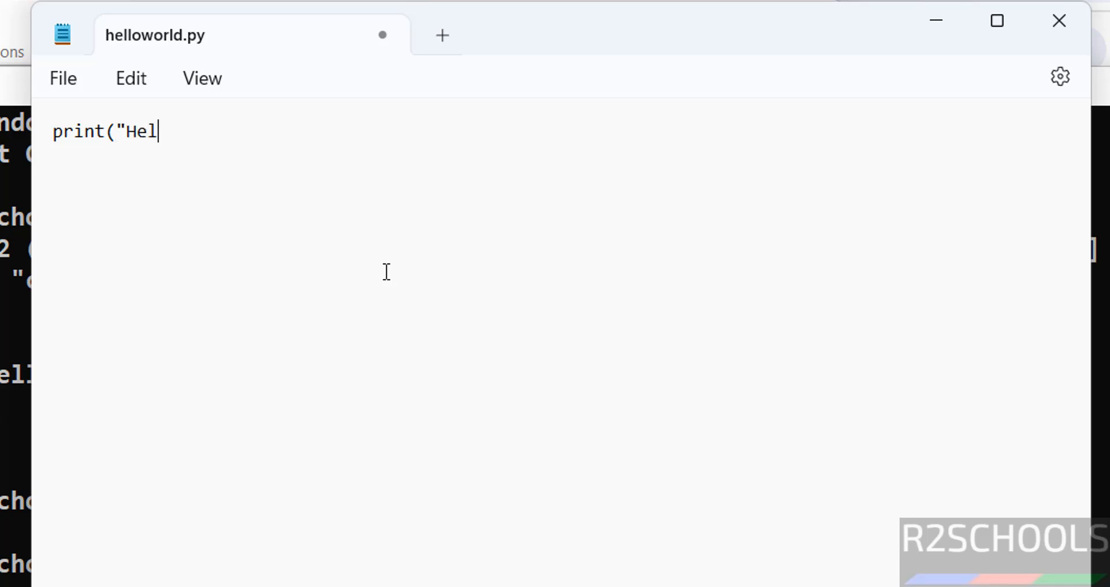
text(lo world"))
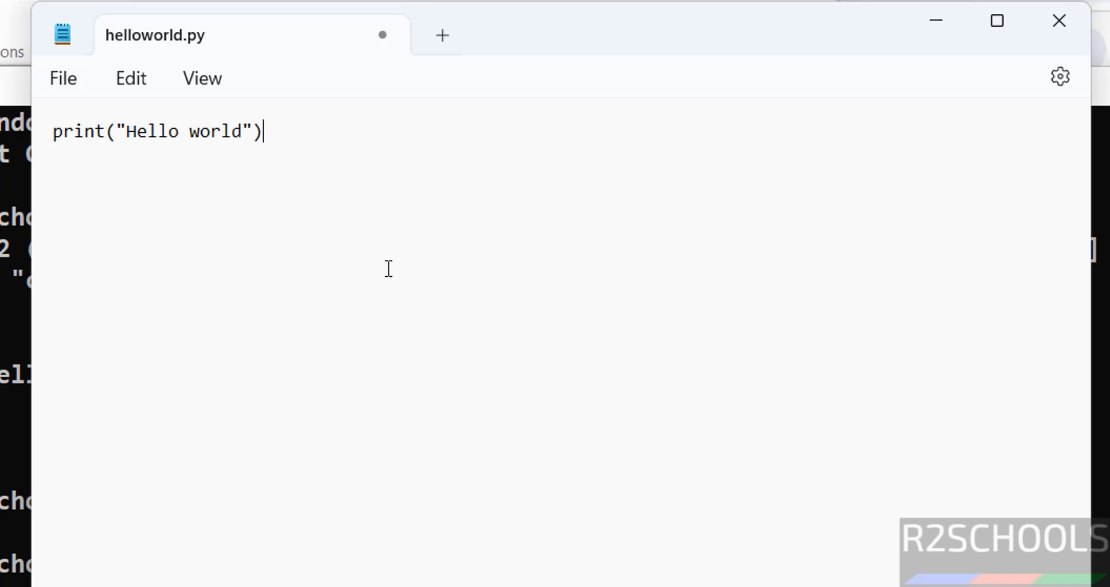
key(Return)
text(a=100)
key(Return)
text(b=1)
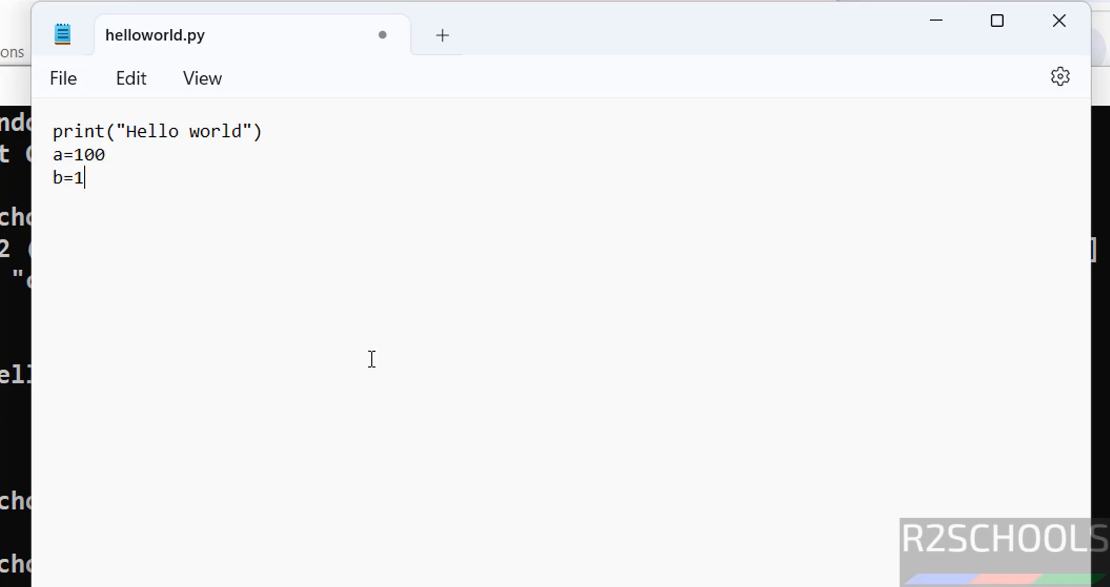
text(50)
key(Return)
Step: Add the lines c=a+b and print(c) at the end of helloworld.py and save the file
text(c=a+b)
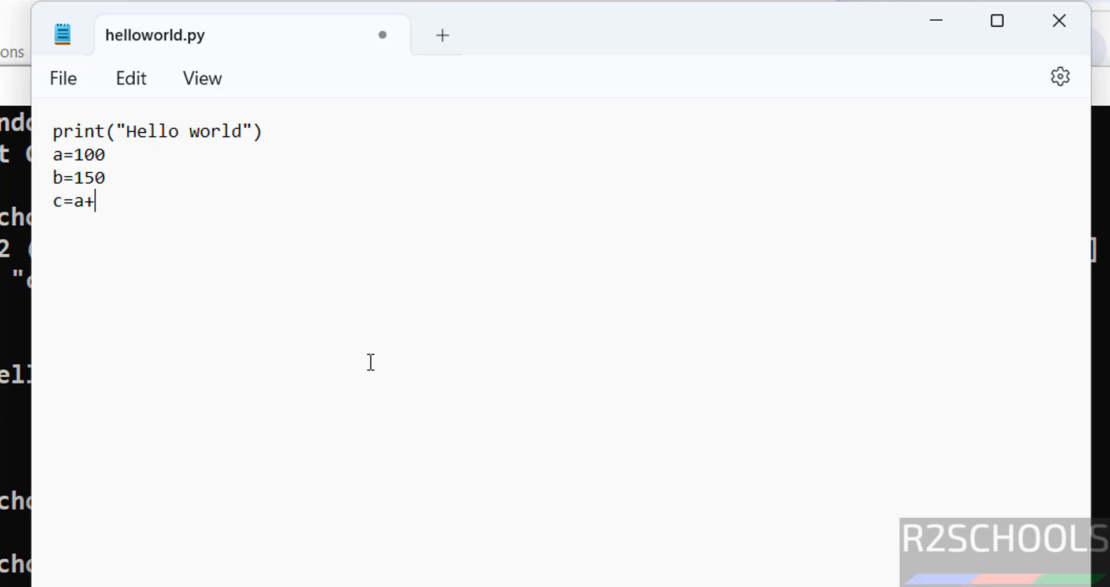
key(Return)
text(print(c))
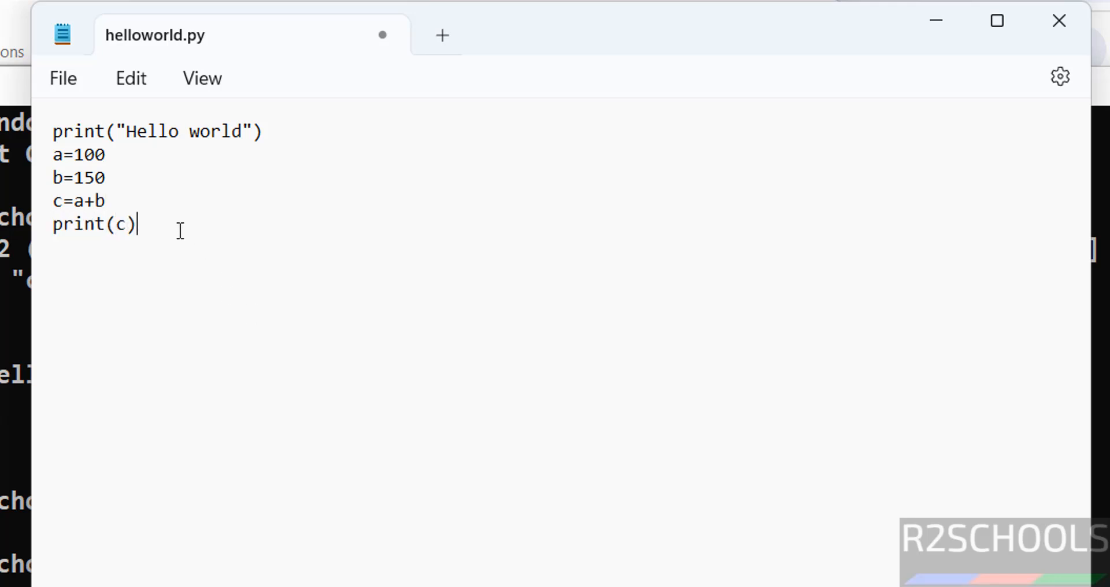
click(68, 81)
click(113, 252)
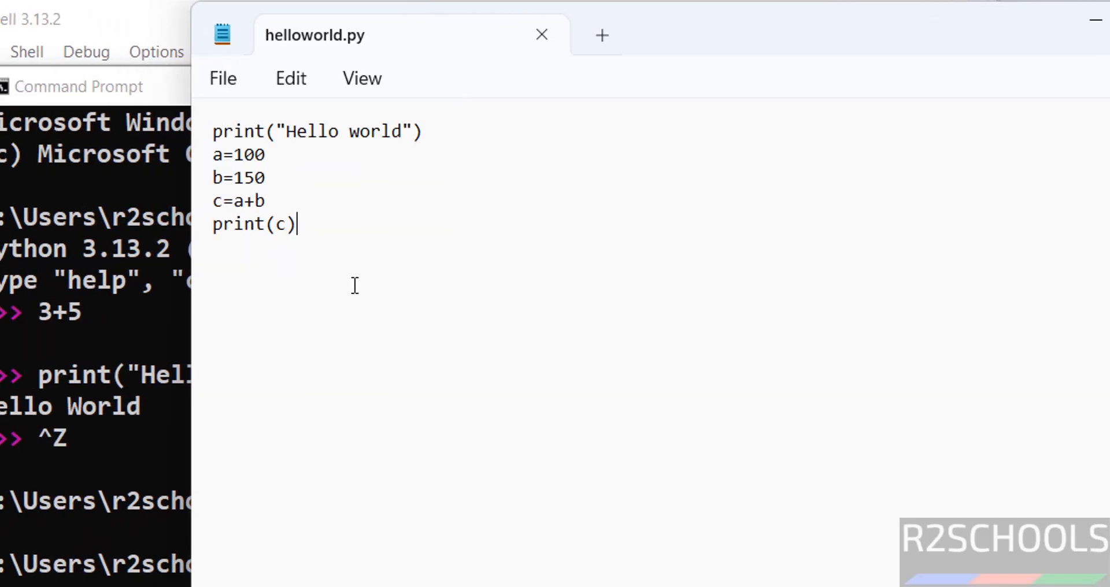
Step: Switch to Command Prompt and run python helloworld.py
key(alt+Tab)
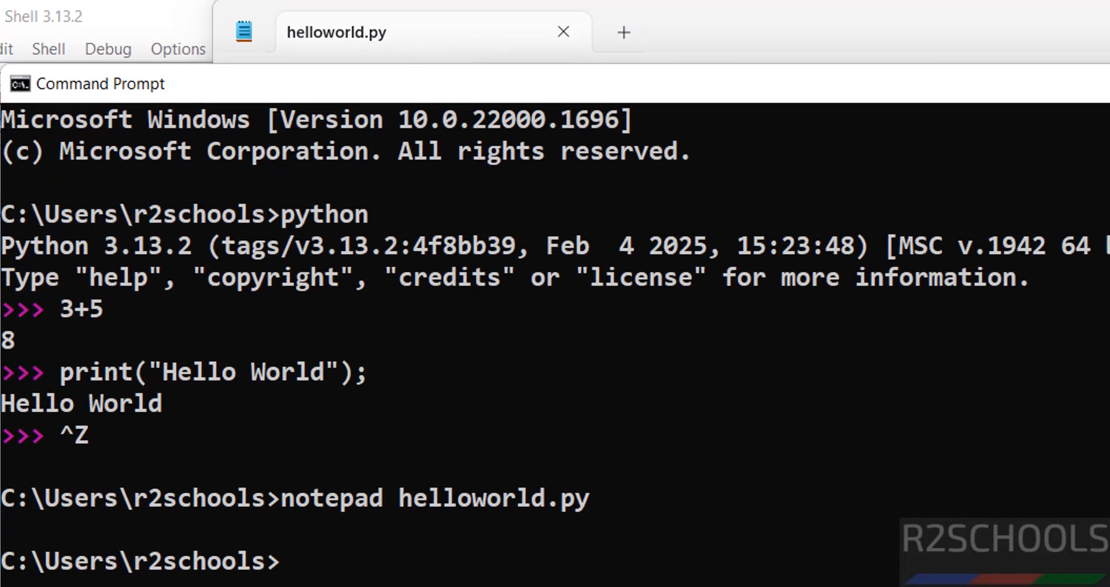
text(pt)
key(BackSpace)
text(ytho)
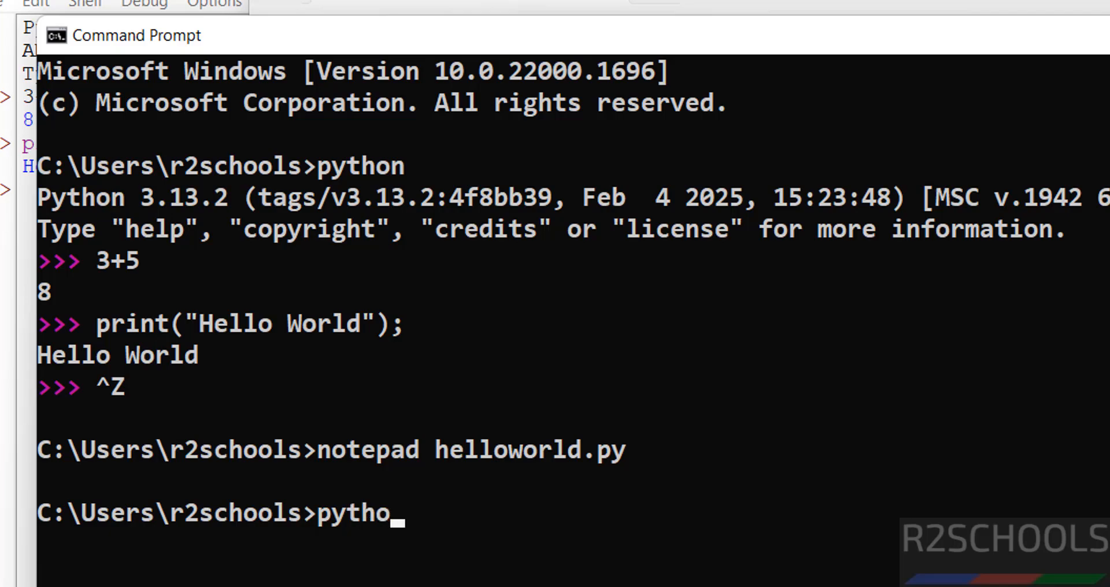
text(n helloworld.py)
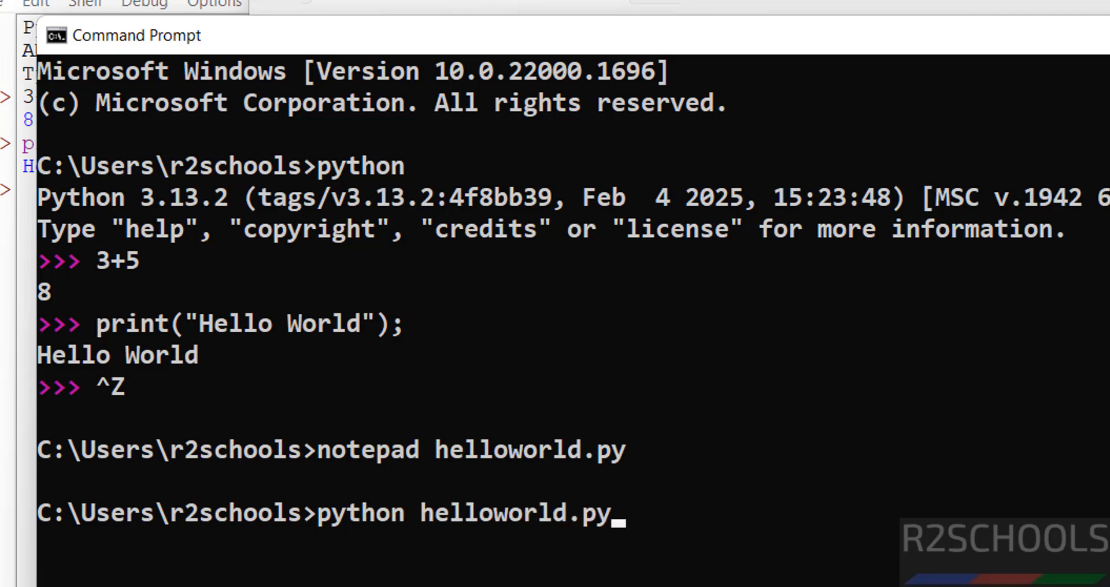
key(Return)
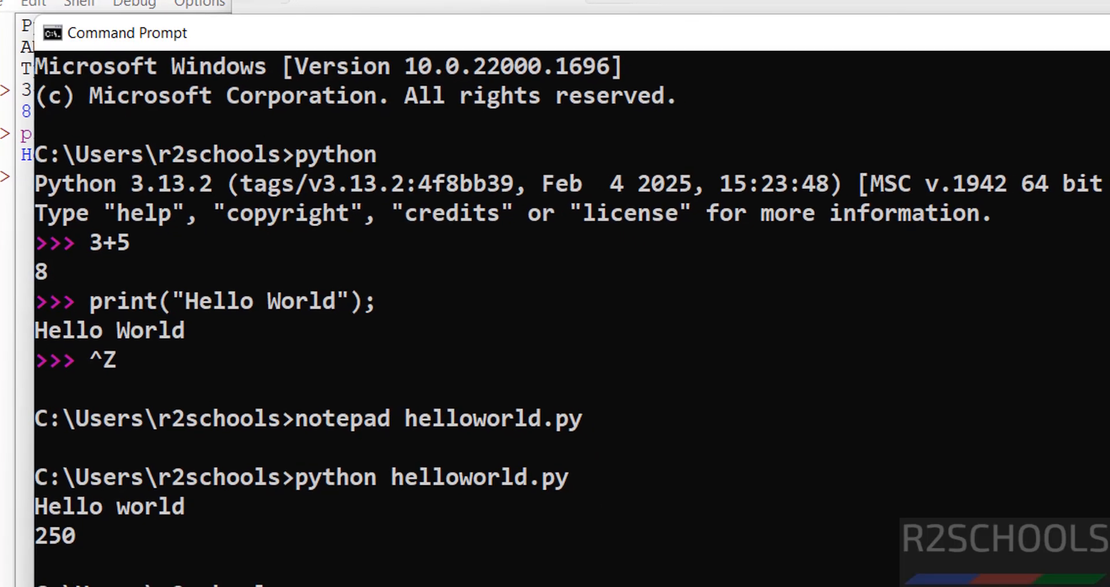
Step: Switch to Notepad and insert the lines d=b-a and print(d) between c=a+b and print(c) in helloworld.py
key(alt+Tab)
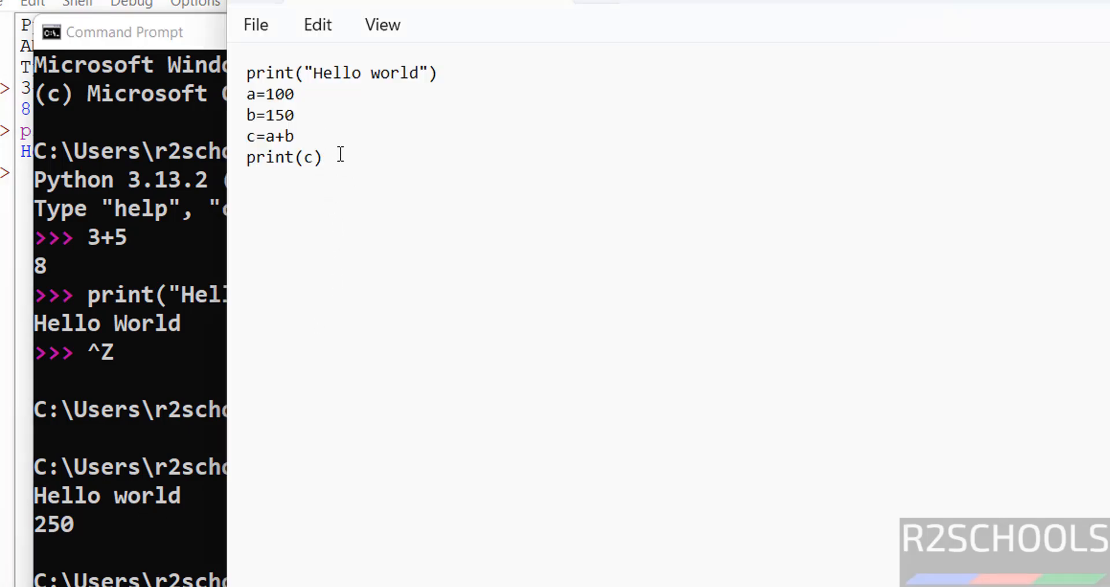
click(340, 136)
key(Return)
text(d=b-a)
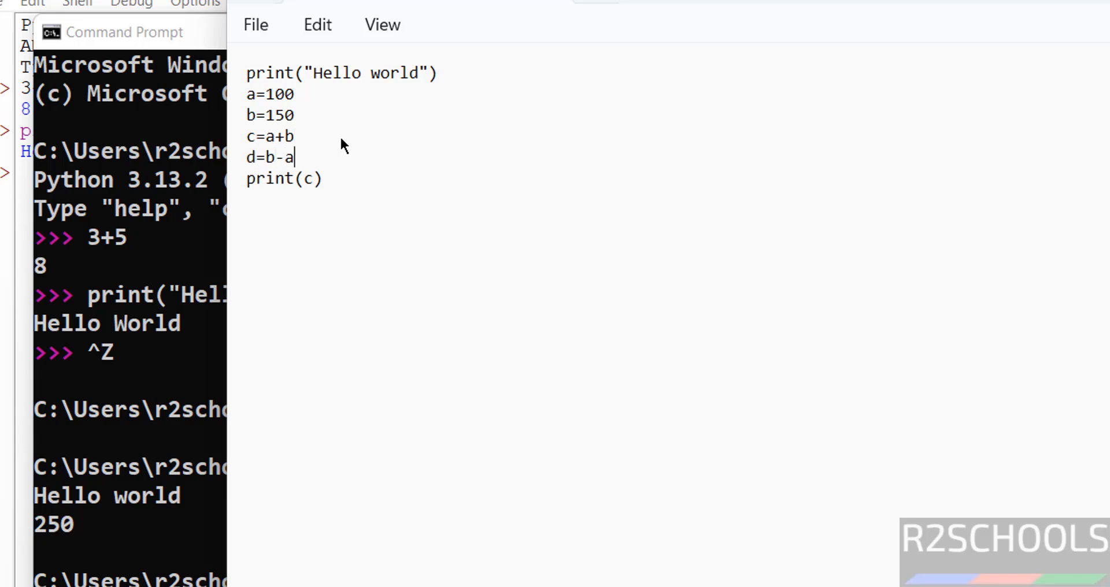
key(Return)
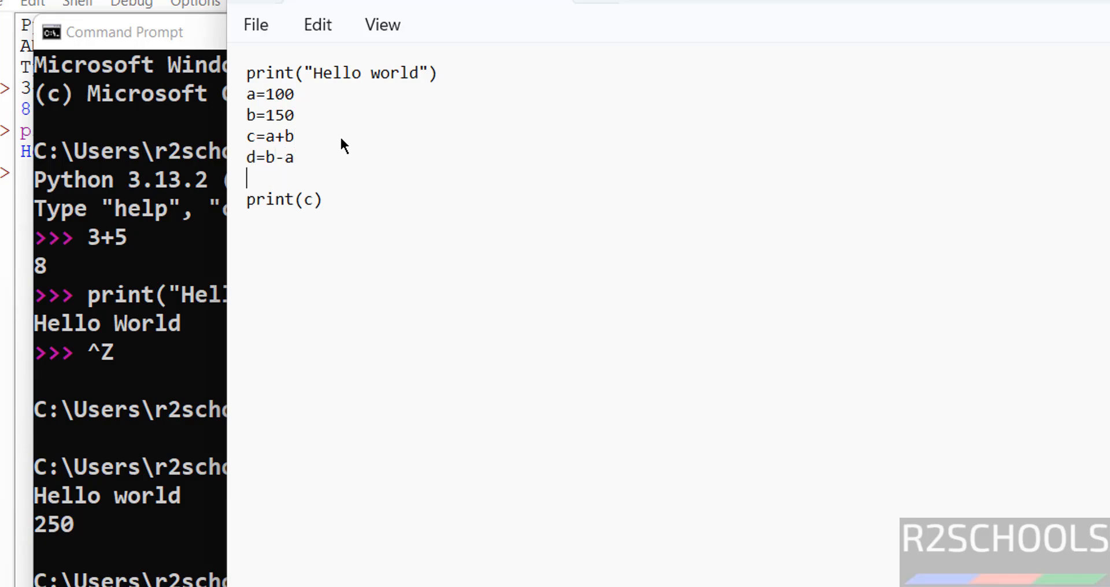
text(print(d))
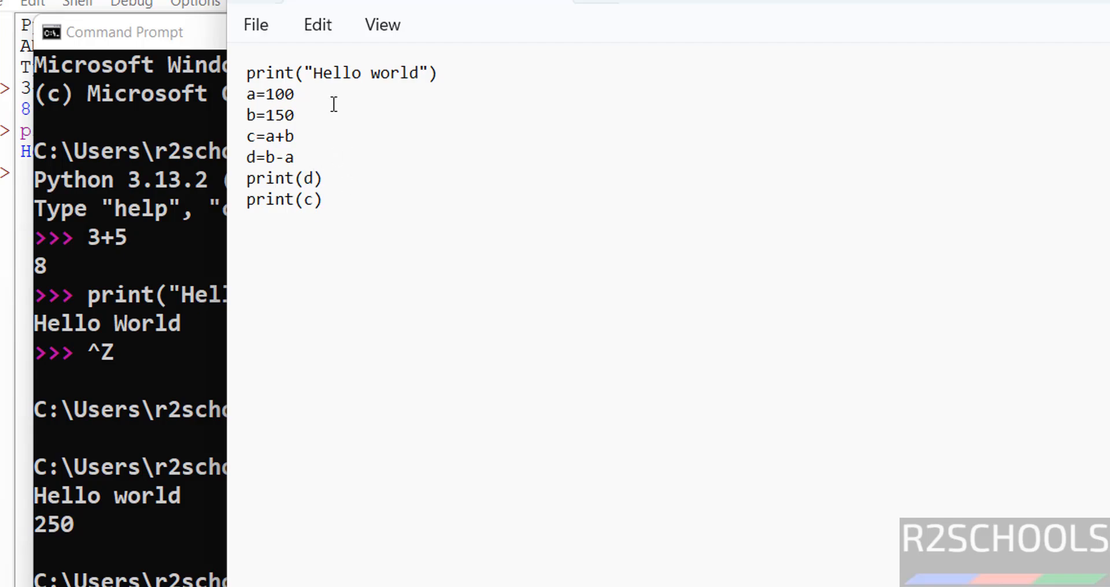
Step: Return to Command Prompt and repeat the python helloworld.py command
click(1105, 260)
key(Up)
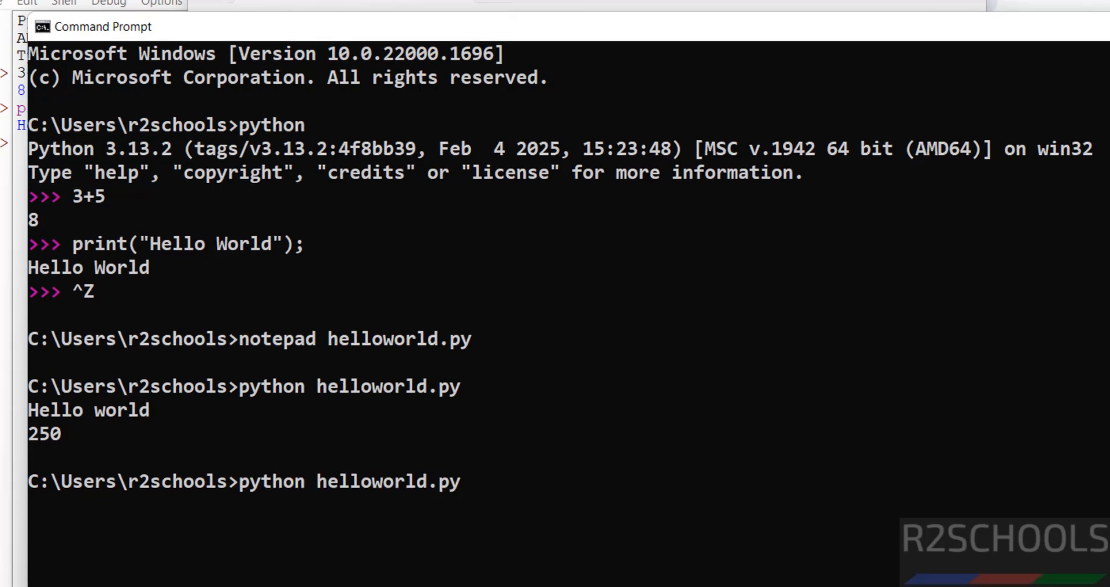
key(Return)
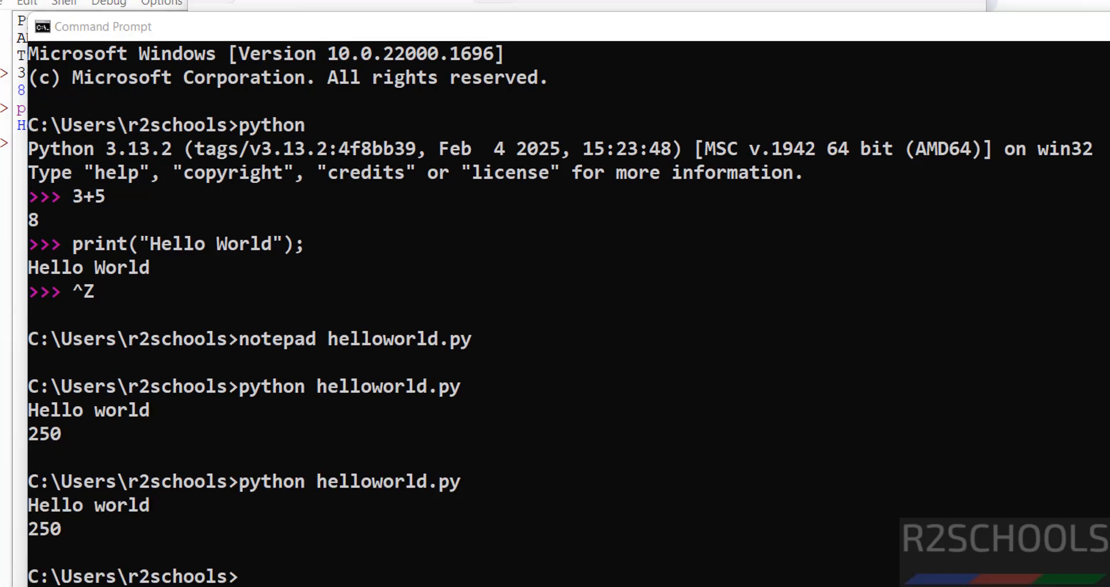
Step: Save helloworld.py in Notepad, then run python helloworld.py again in Command Prompt
click(431, 6)
click(212, 21)
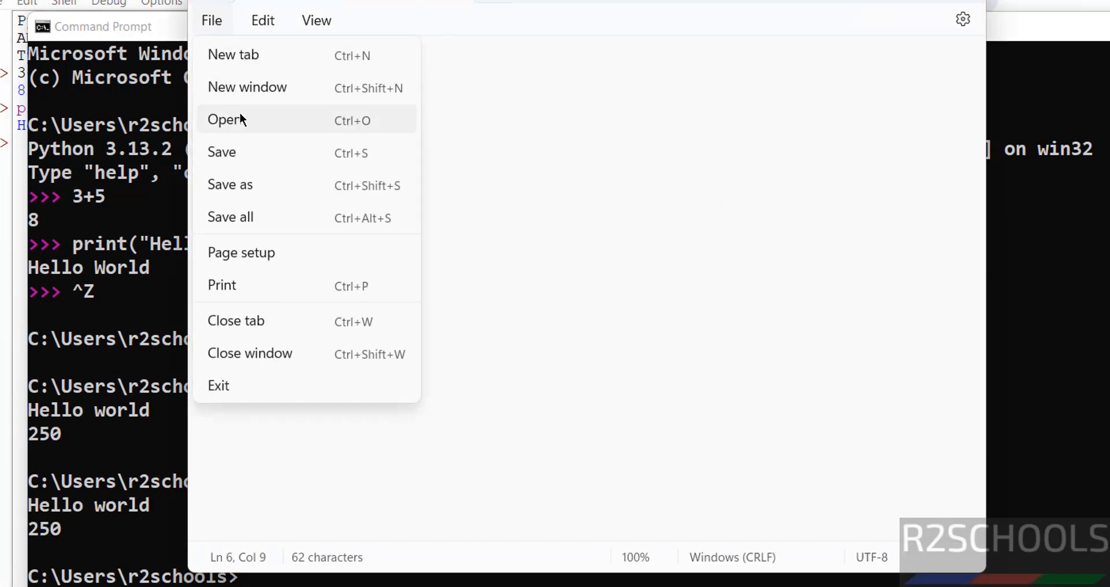
click(240, 148)
click(1099, 272)
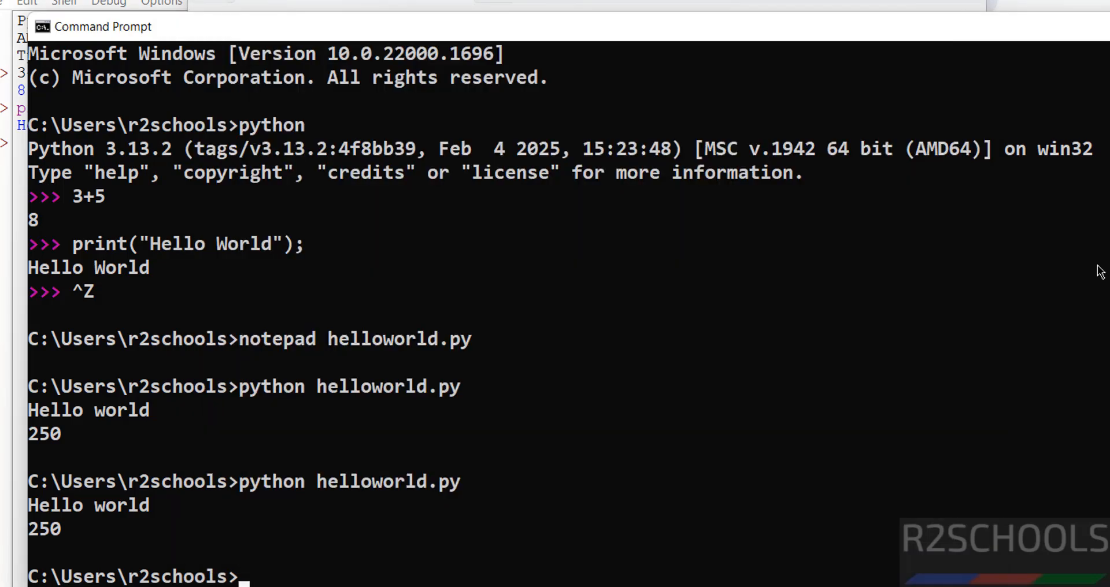
key(Up)
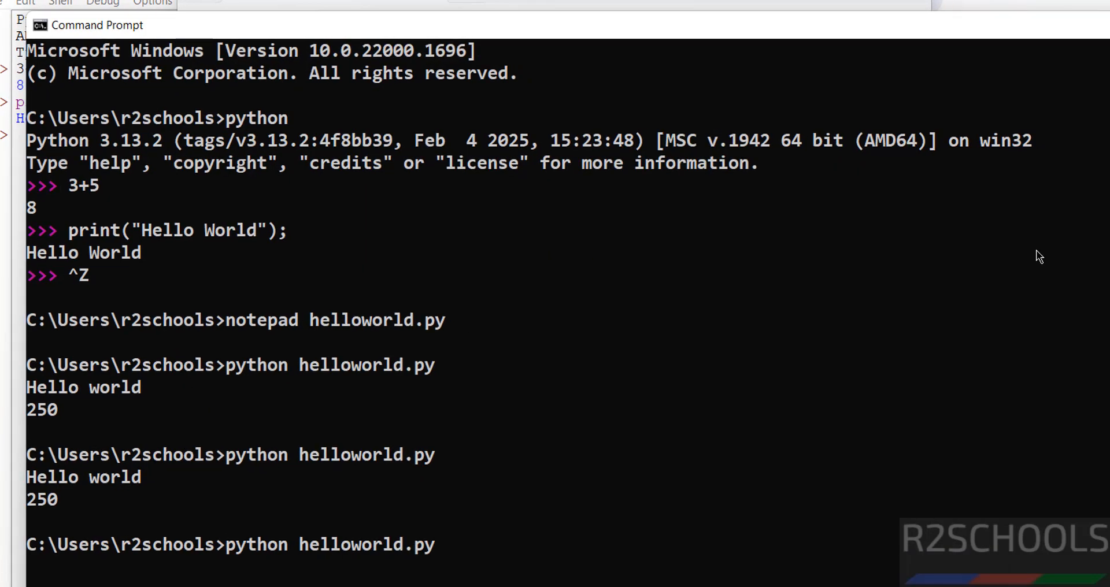
key(Return)
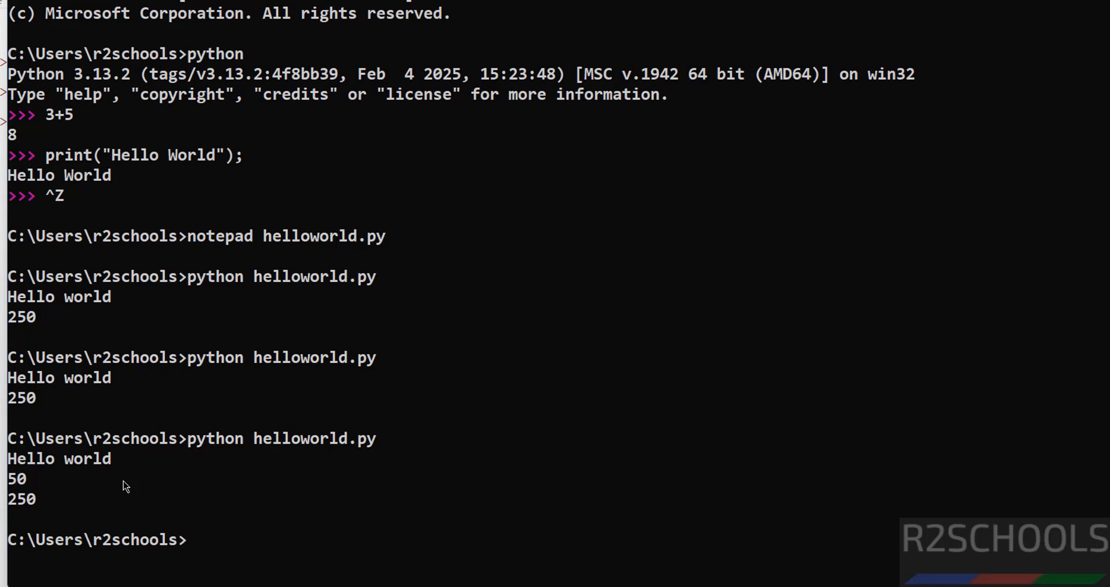
Step: Switch to the IDLE Shell and open helloworld.py from the C:\Users\r2schools folder
click(1, 205)
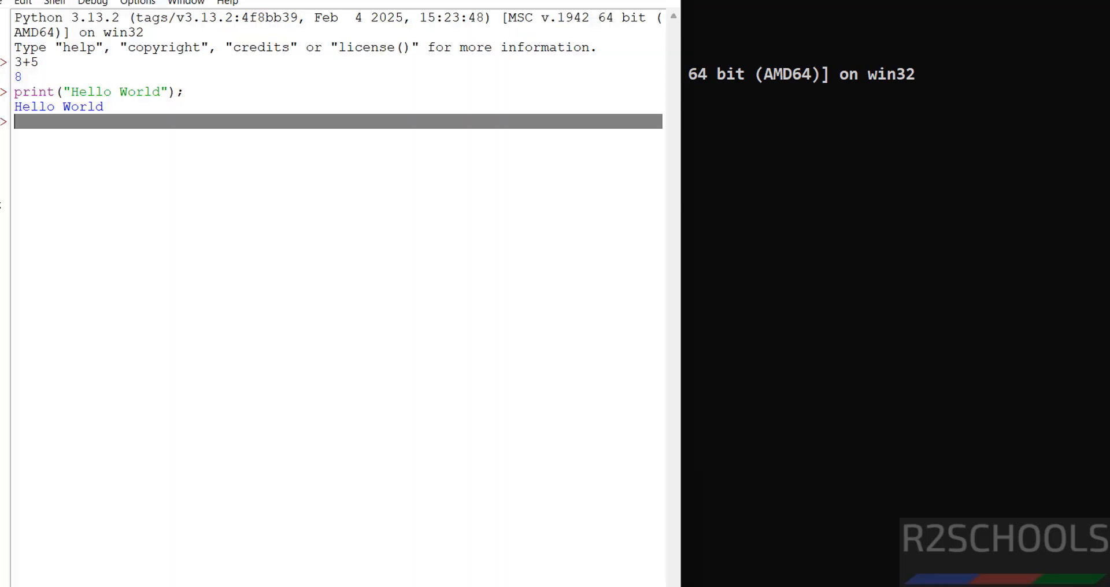
click(10, 23)
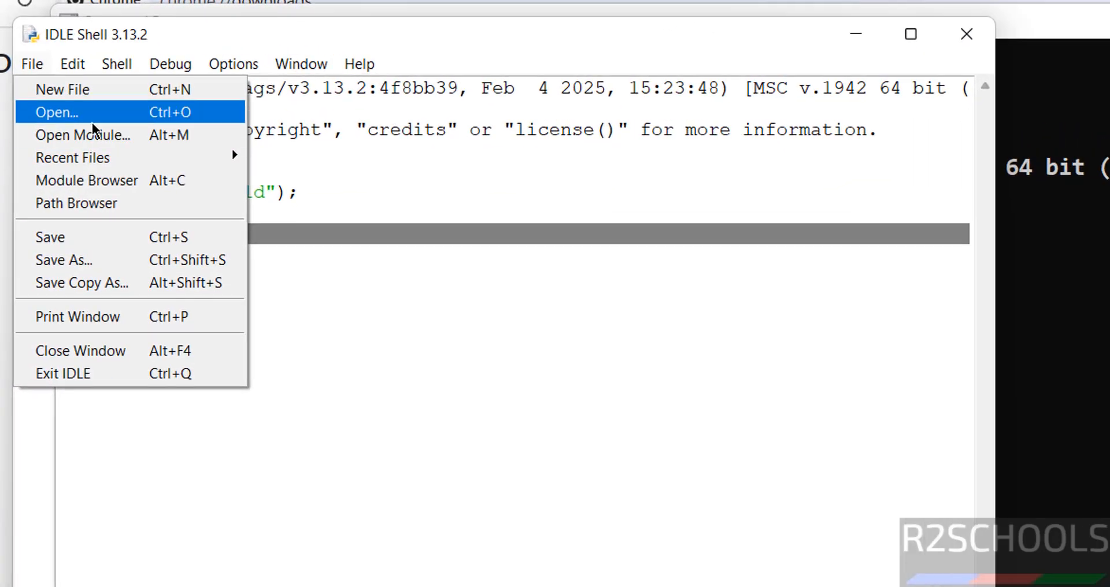
click(92, 122)
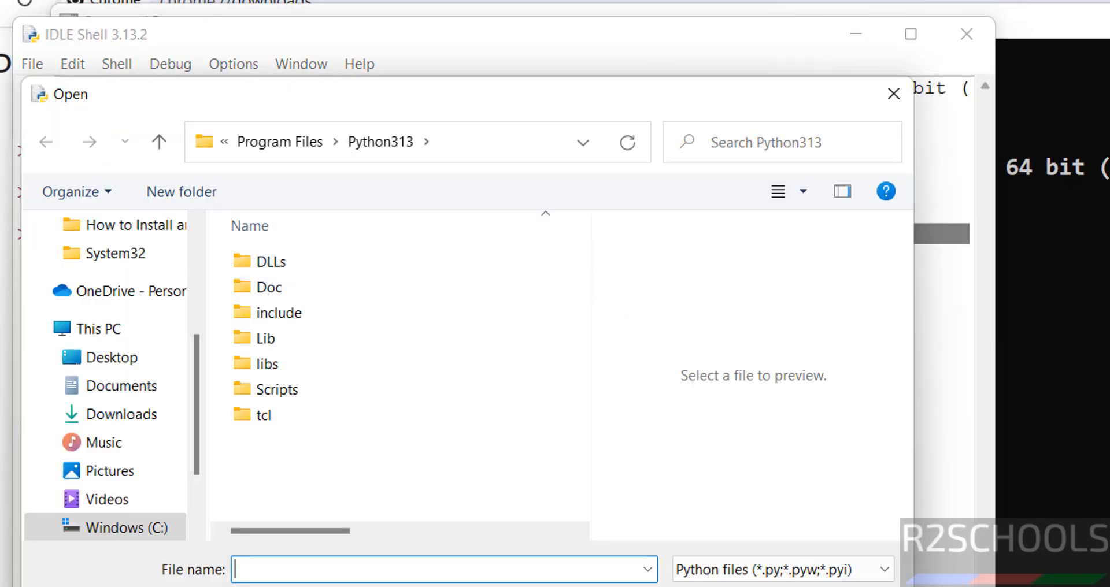
key(alt+Tab)
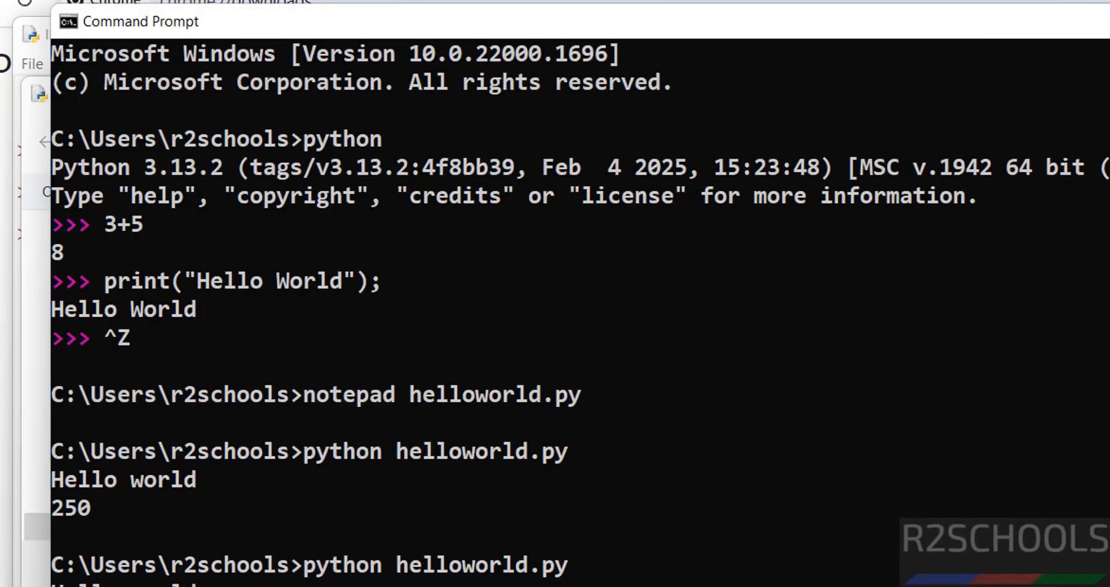
key(alt+Tab)
text(C:\Users\r2schools)
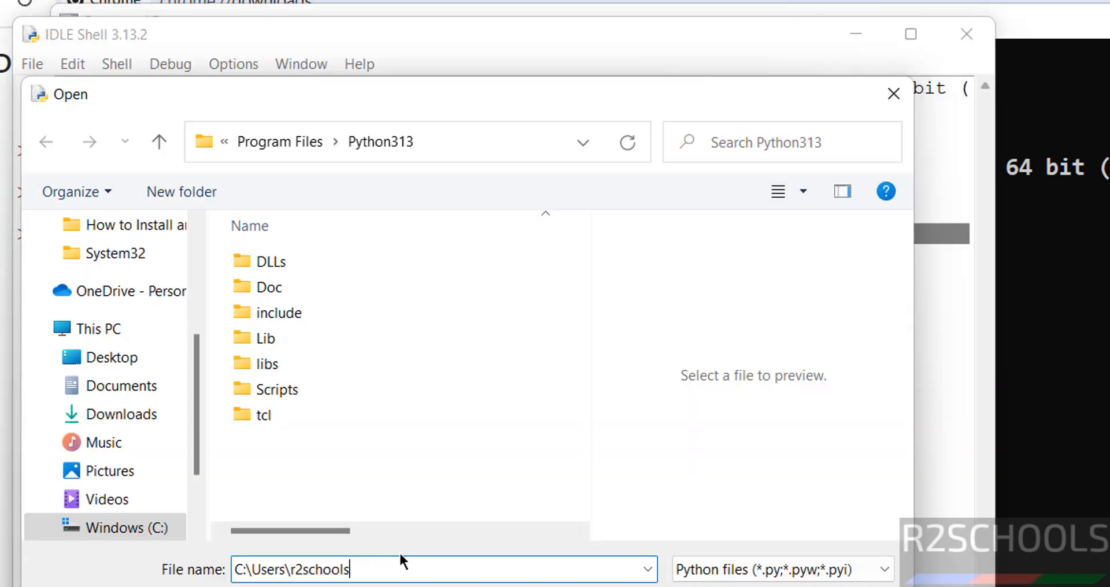
key(Return)
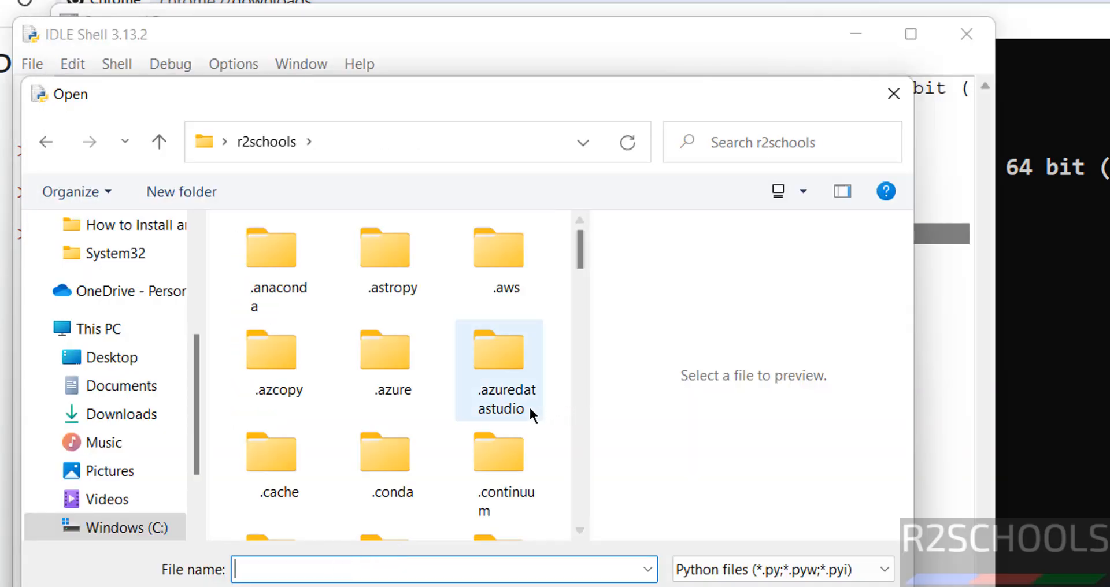
text(he)
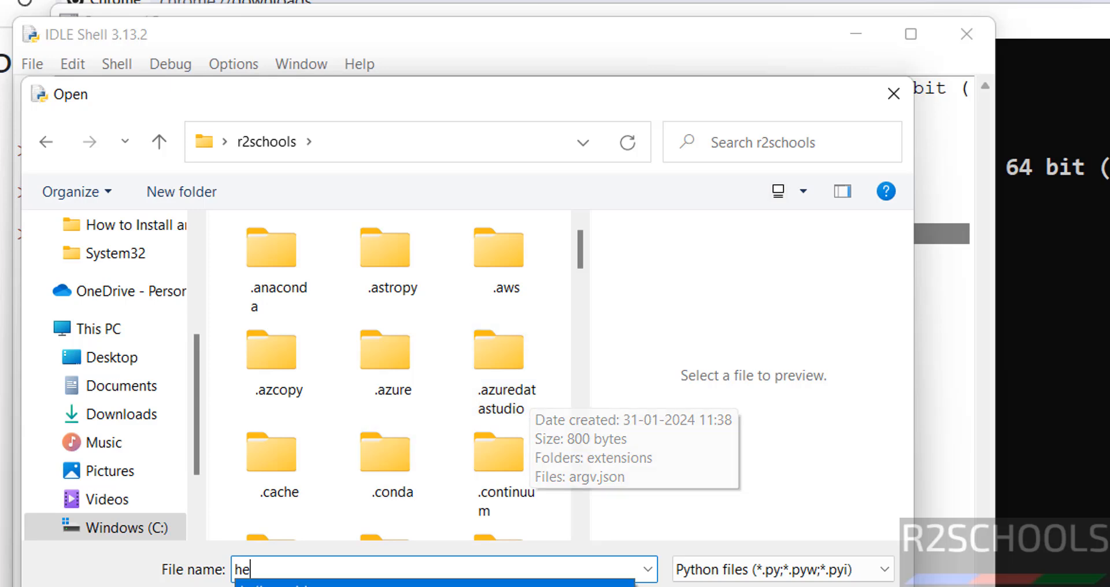
click(312, 585)
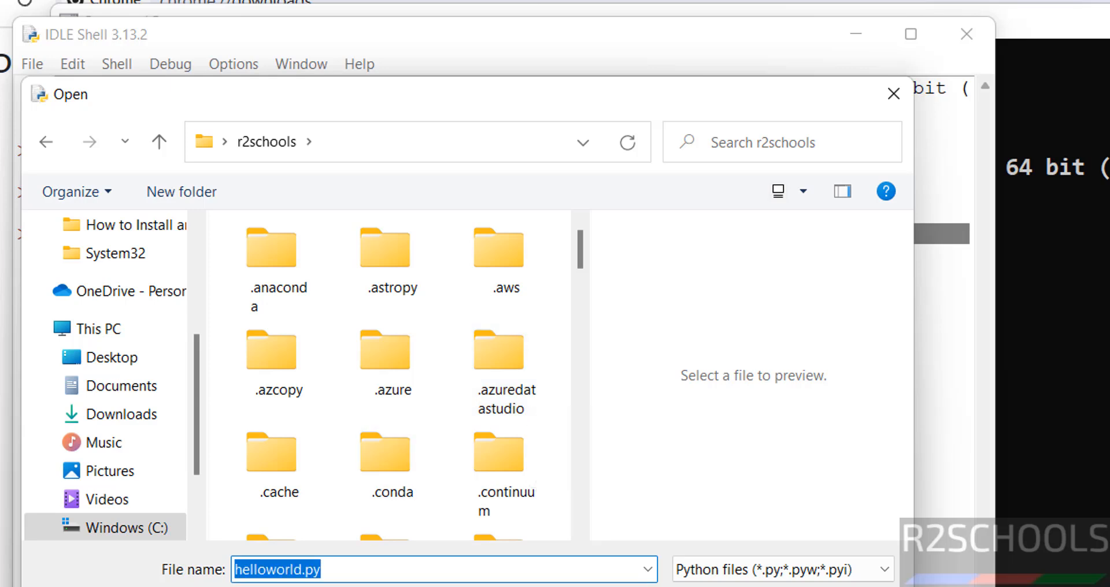
key(Return)
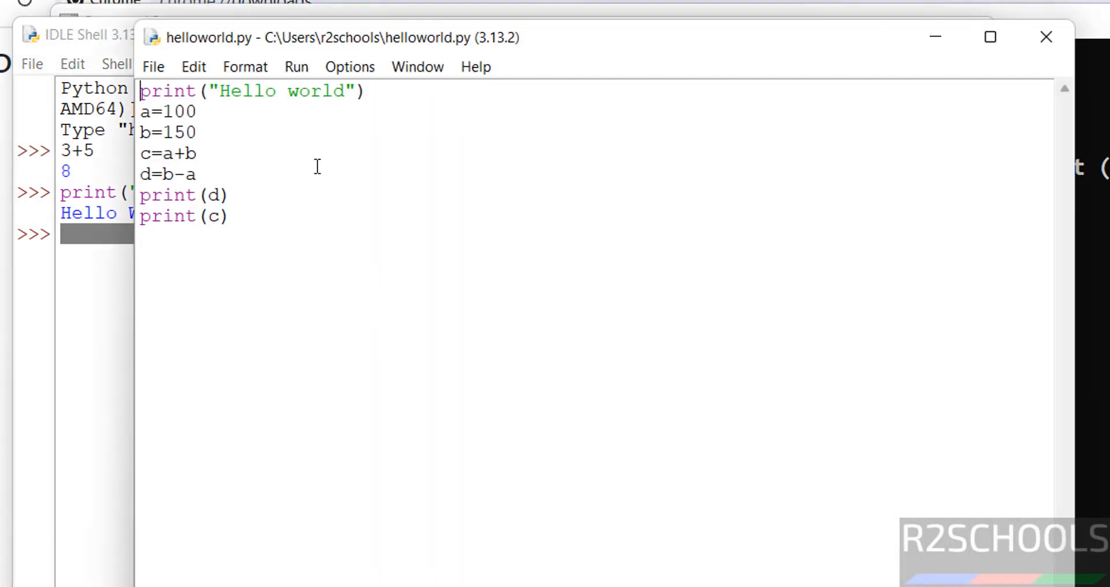
Step: Run helloworld.py as a module in IDLE and compare its output with the Command Prompt run
click(295, 67)
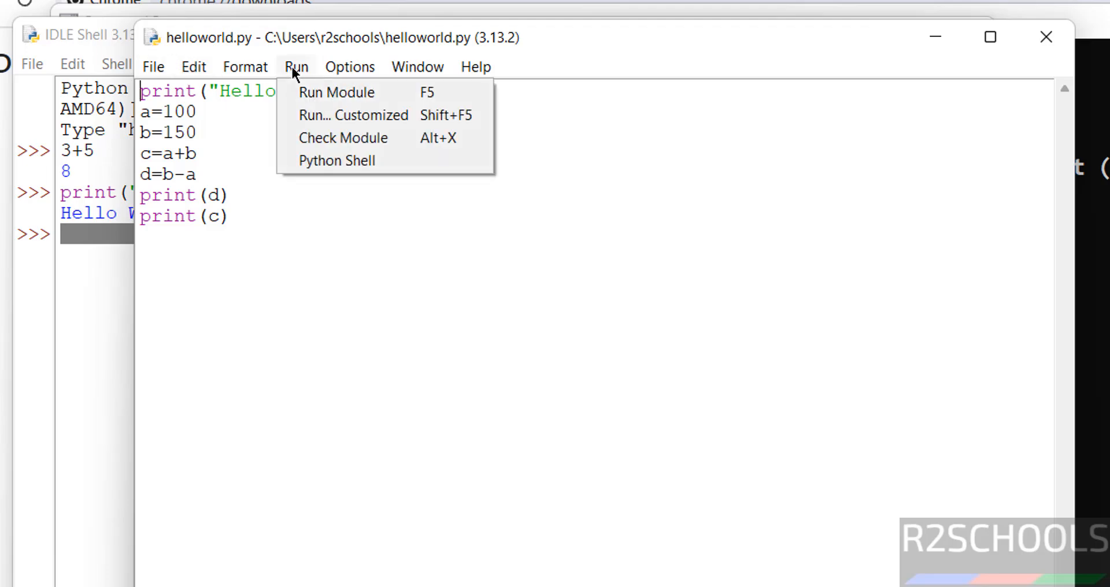
click(310, 90)
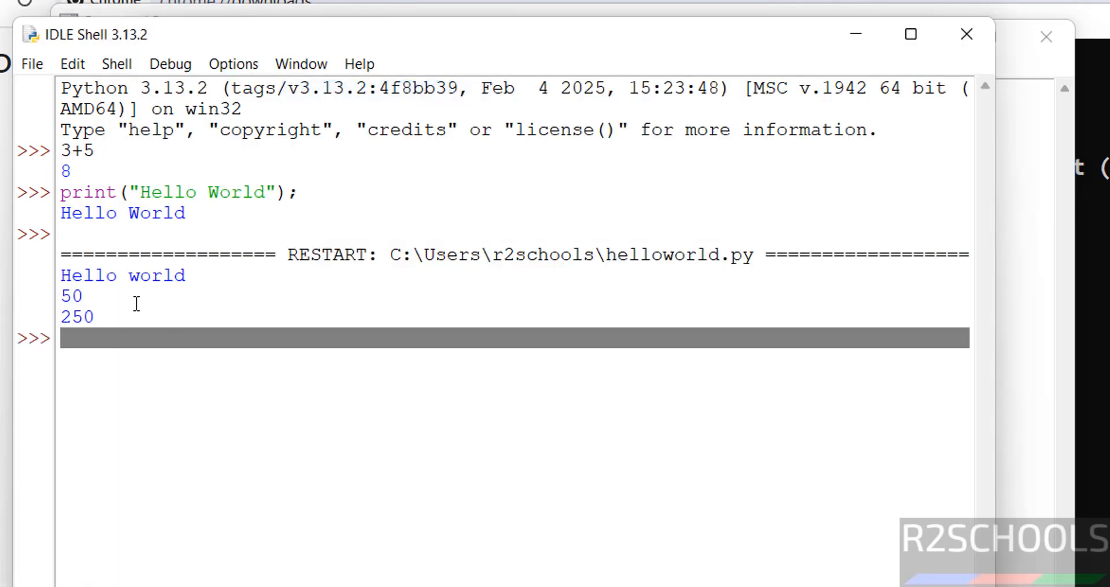
key(alt+Tab)
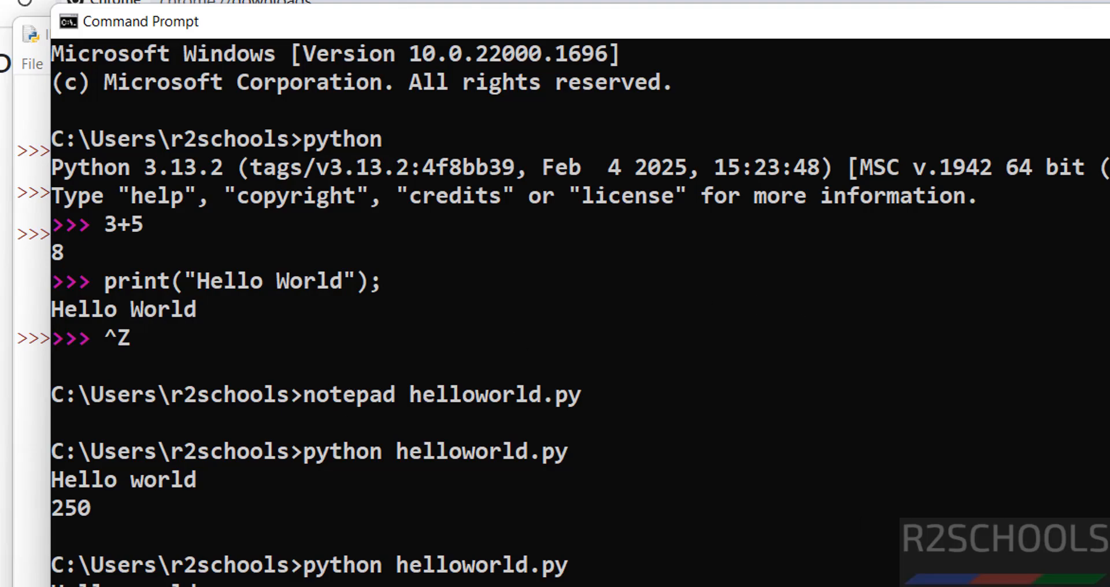
key(alt+Tab)
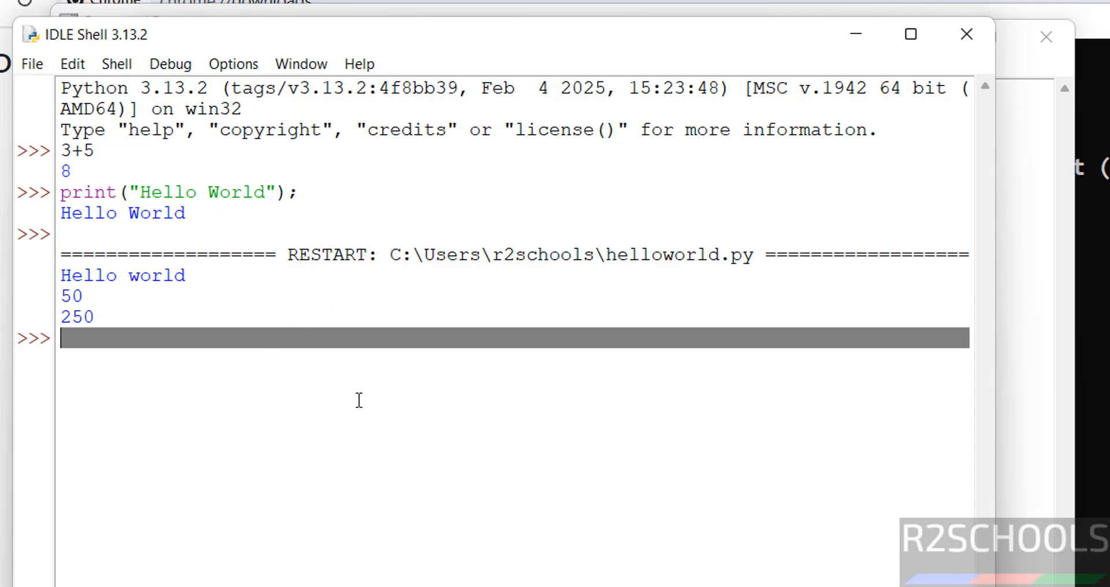